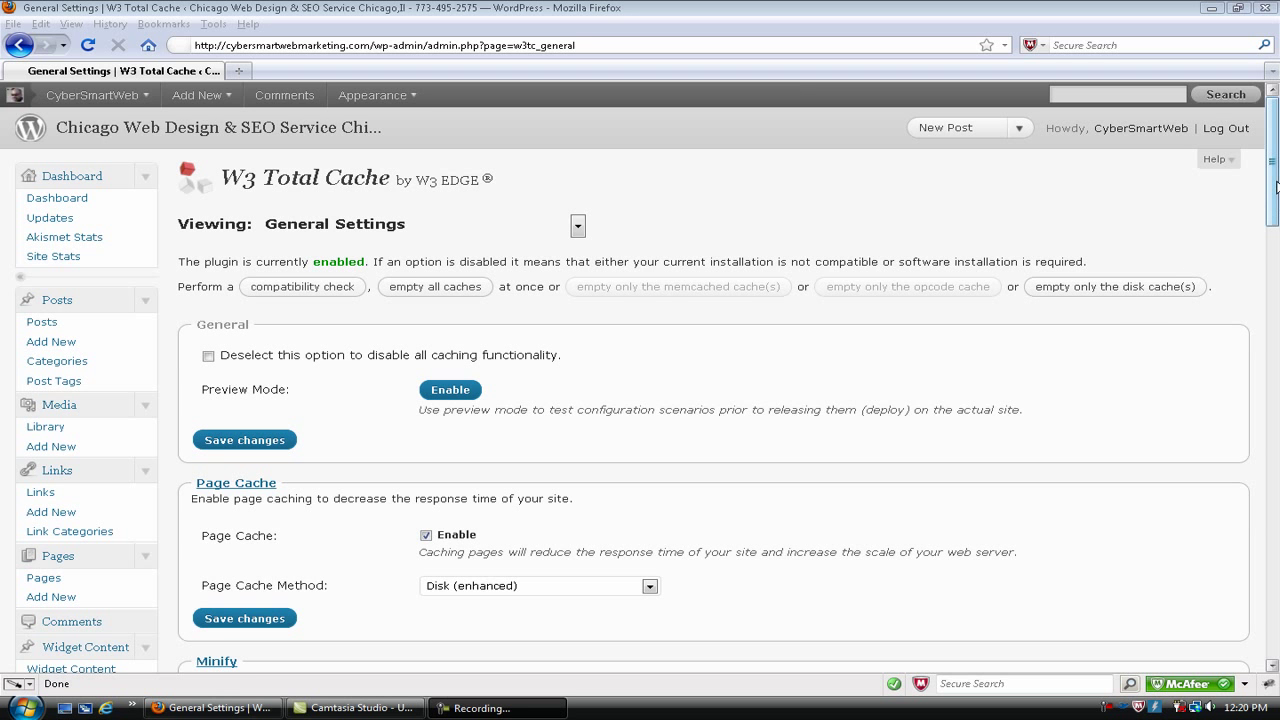
Review the W3 Total Cache General Settings, from page cache, minify, database and object cache through CDN and browser cache
left_click_drag(1276, 187, 1276, 610)
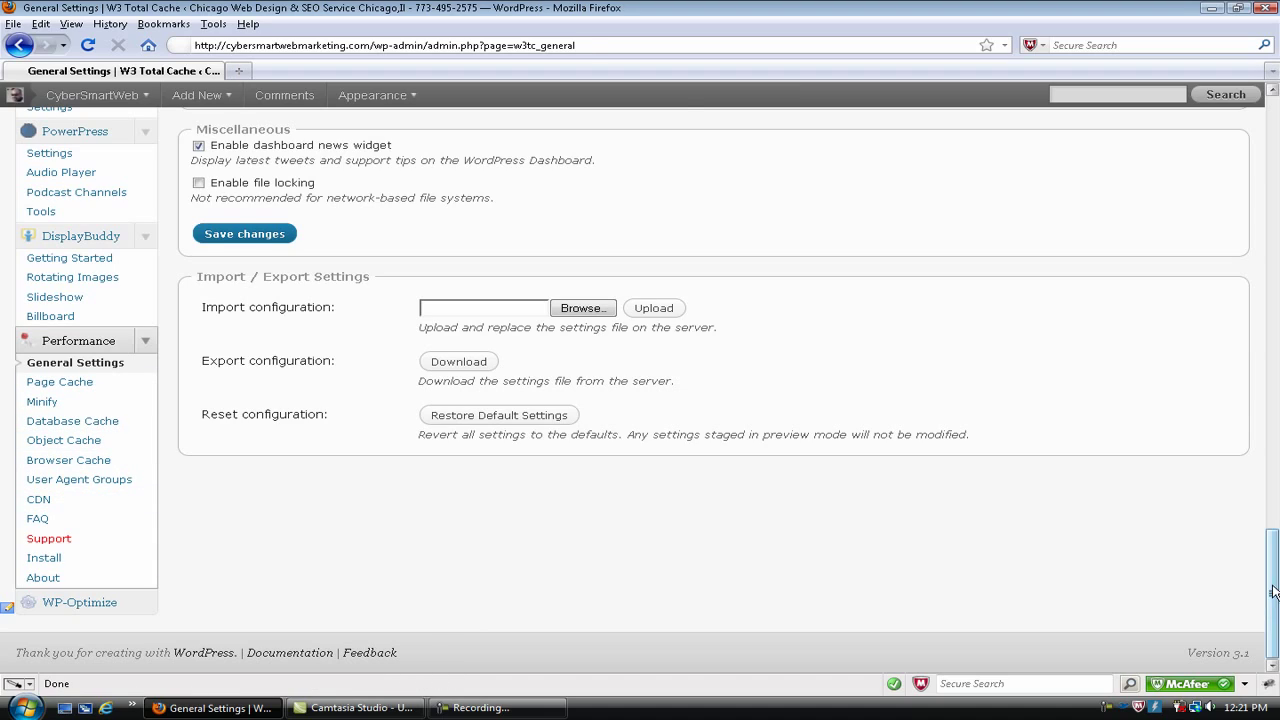
left_click_drag(1273, 592, 1254, 150)
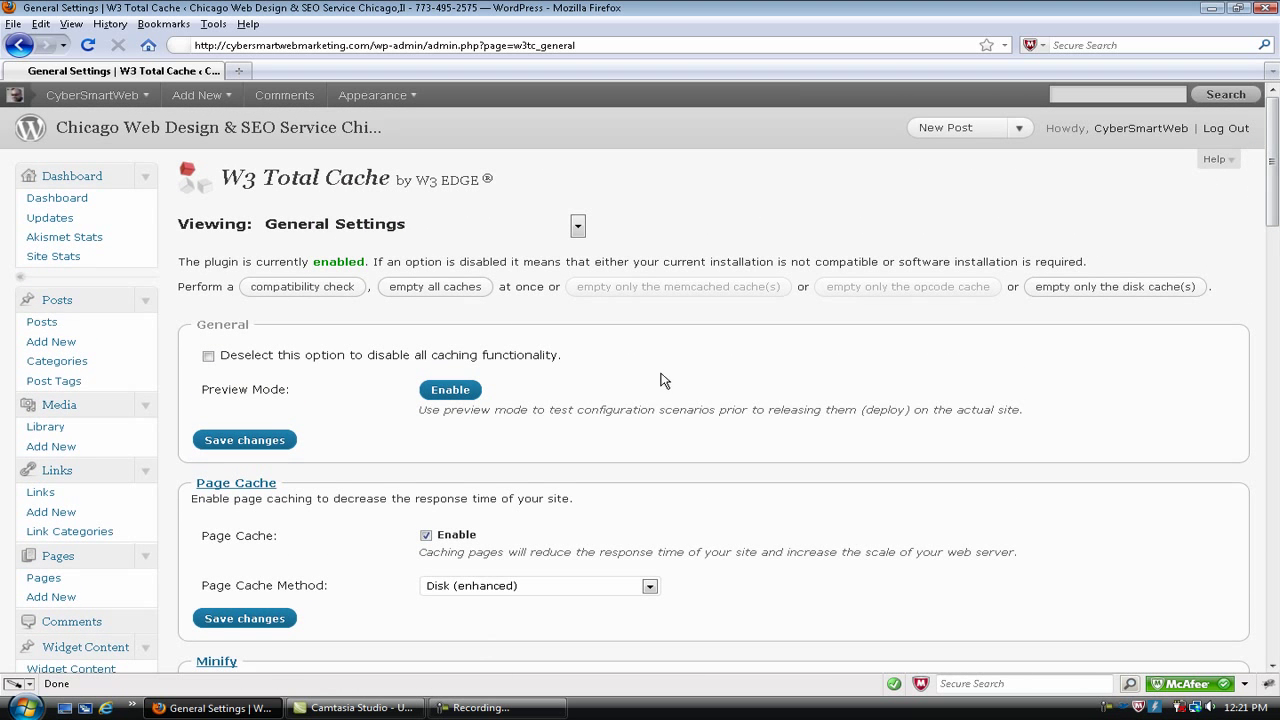
scroll(724, 393, "down", 2)
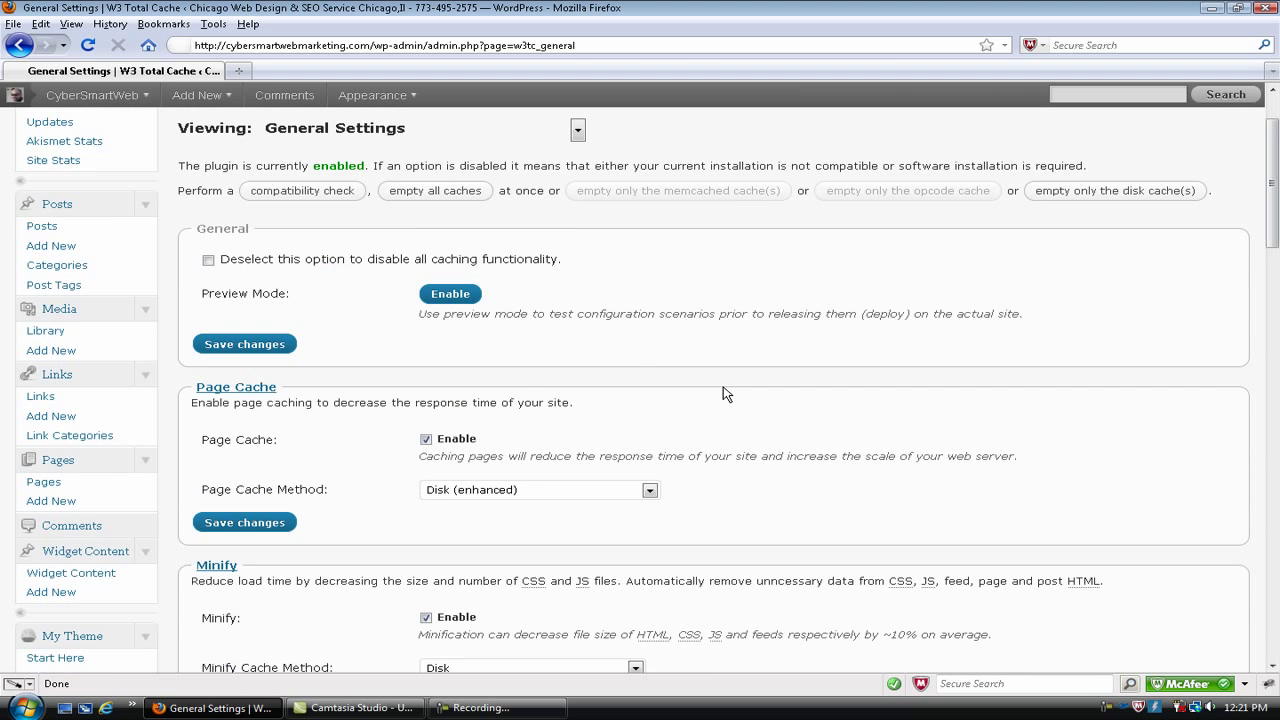
scroll(724, 393, "down", 2)
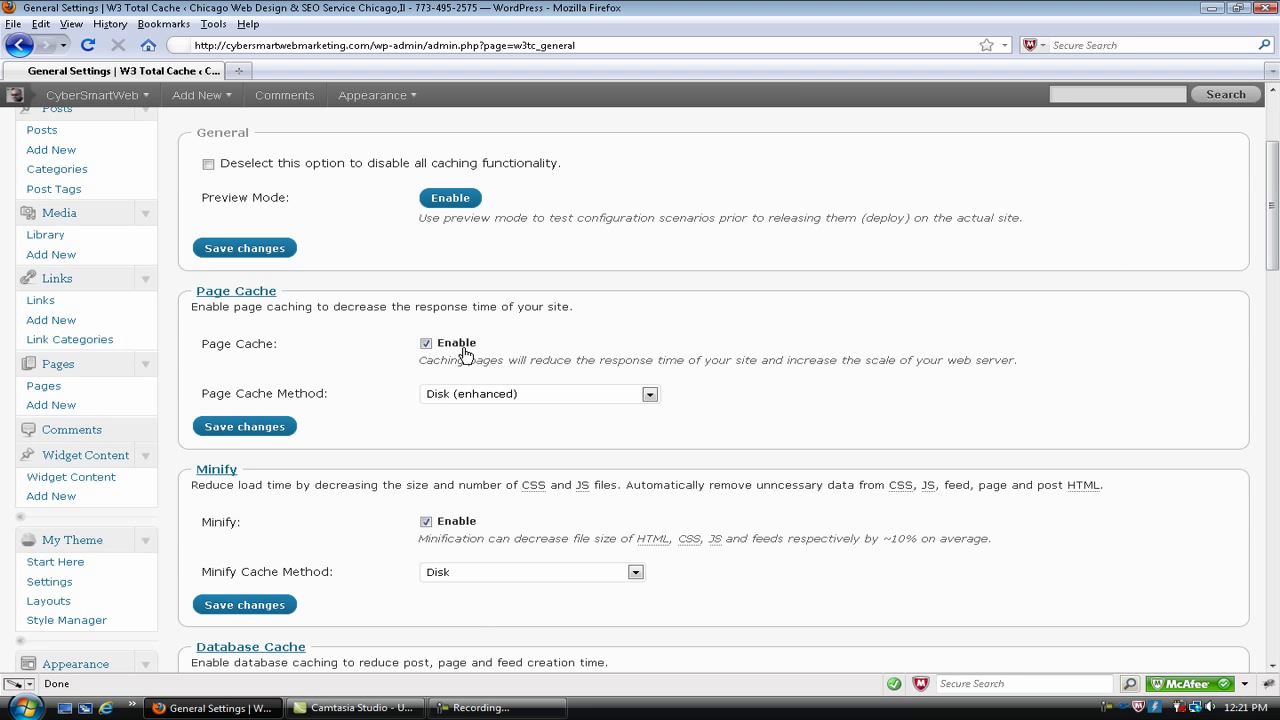
scroll(392, 360, "down", 2)
scroll(390, 362, "down", 2)
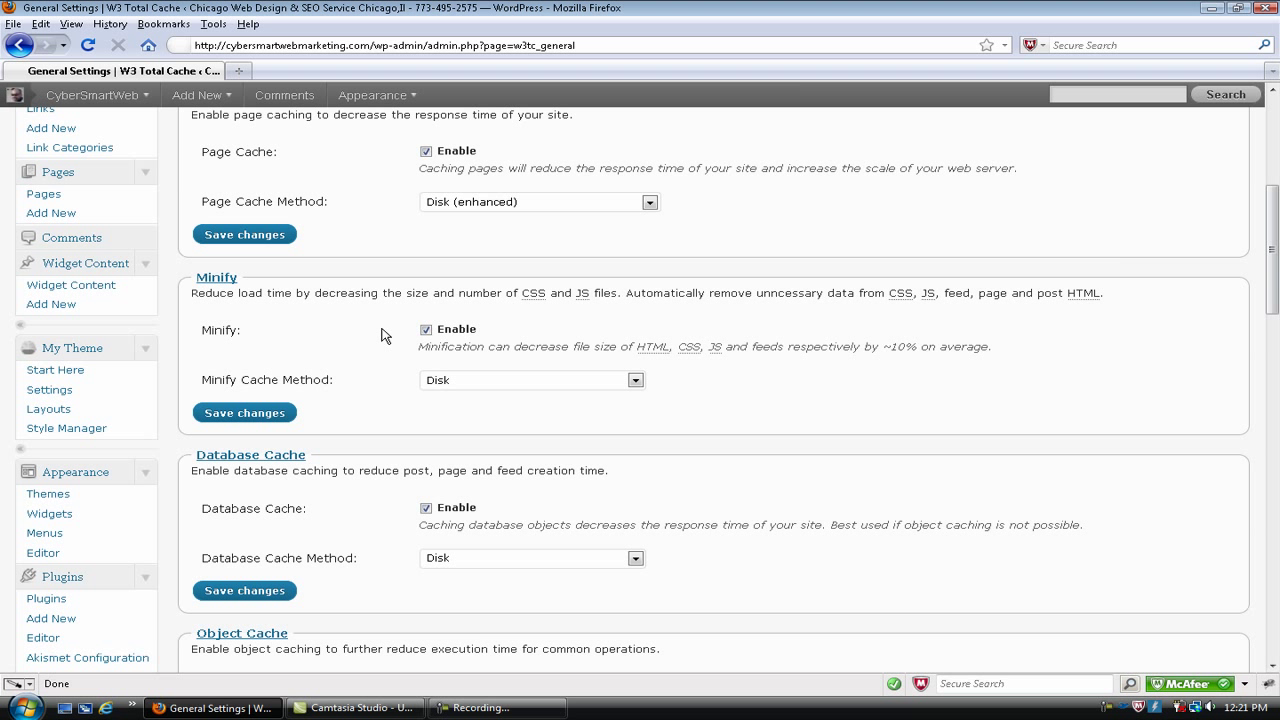
scroll(378, 340, "down", 3)
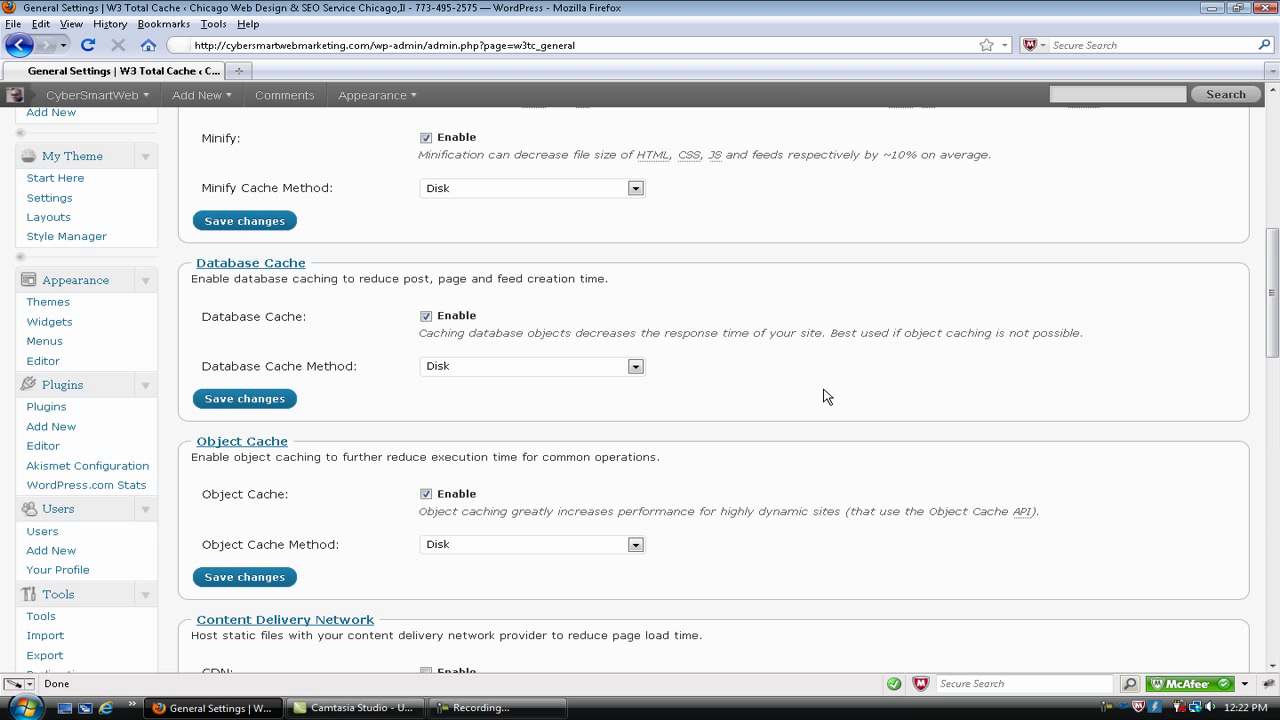
scroll(826, 397, "down", 4)
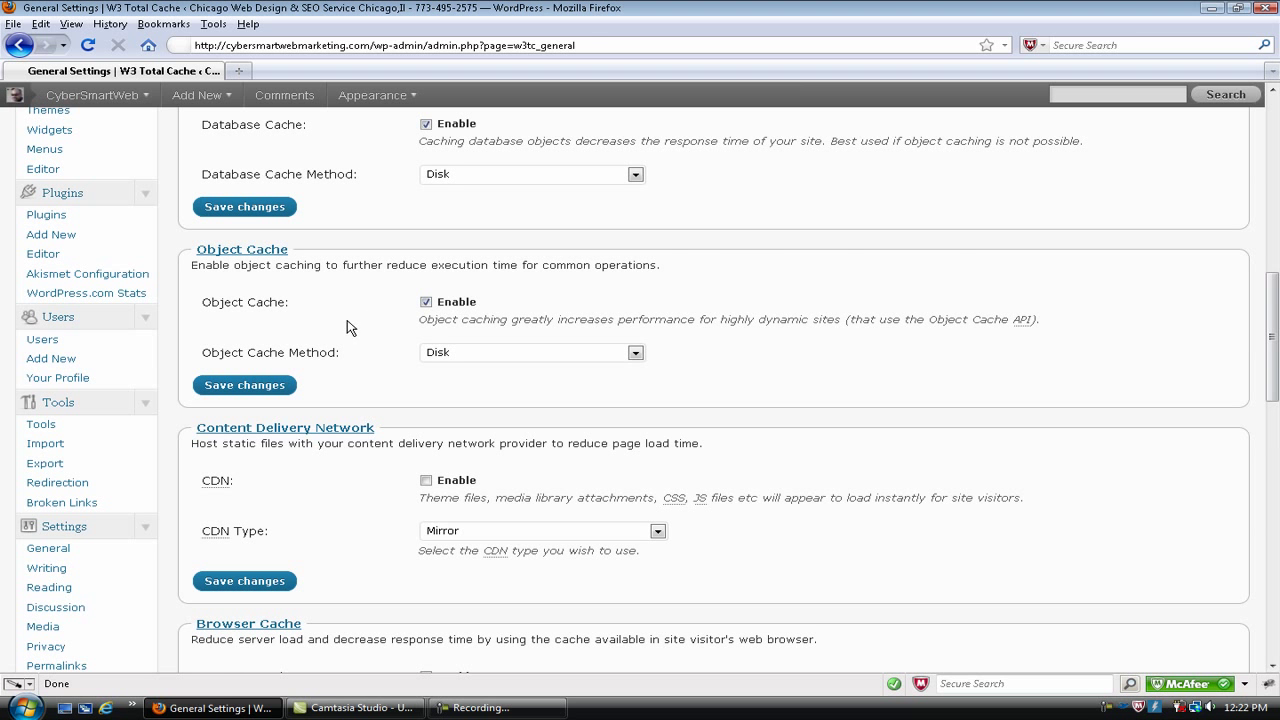
scroll(366, 327, "down", 2)
scroll(366, 327, "down", 2)
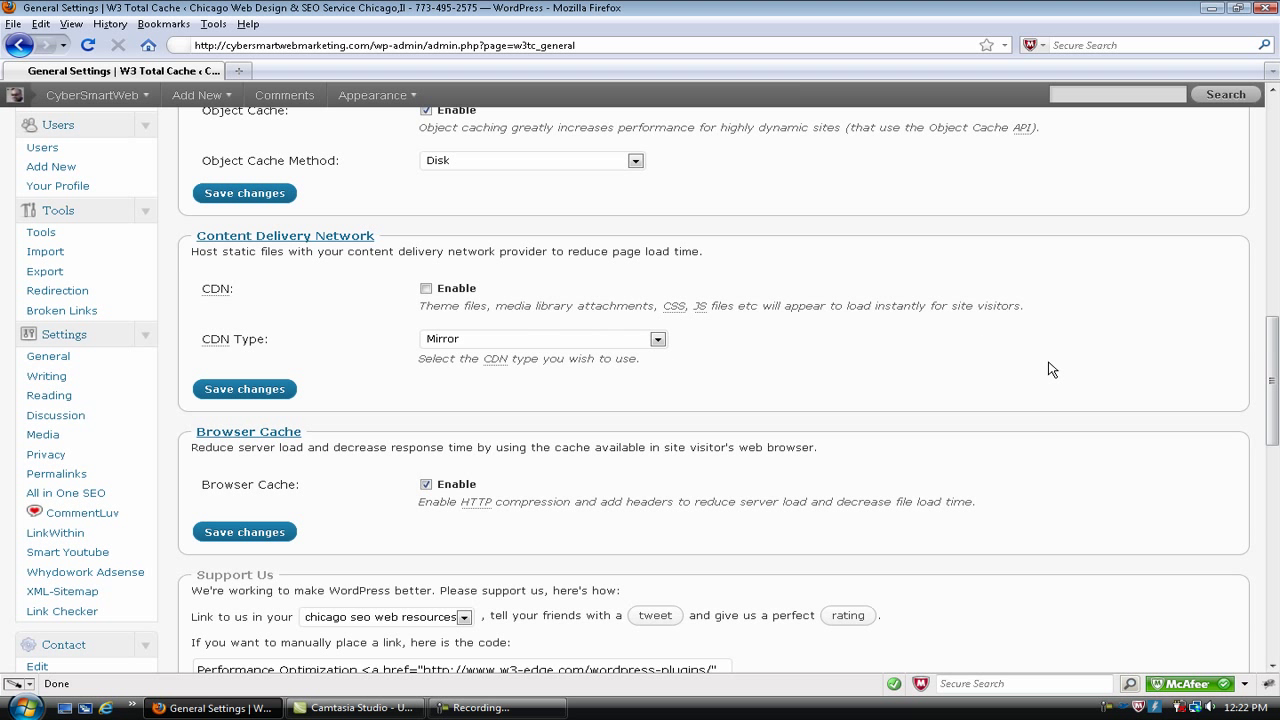
scroll(1052, 370, "down", 2)
scroll(1050, 407, "down", 2)
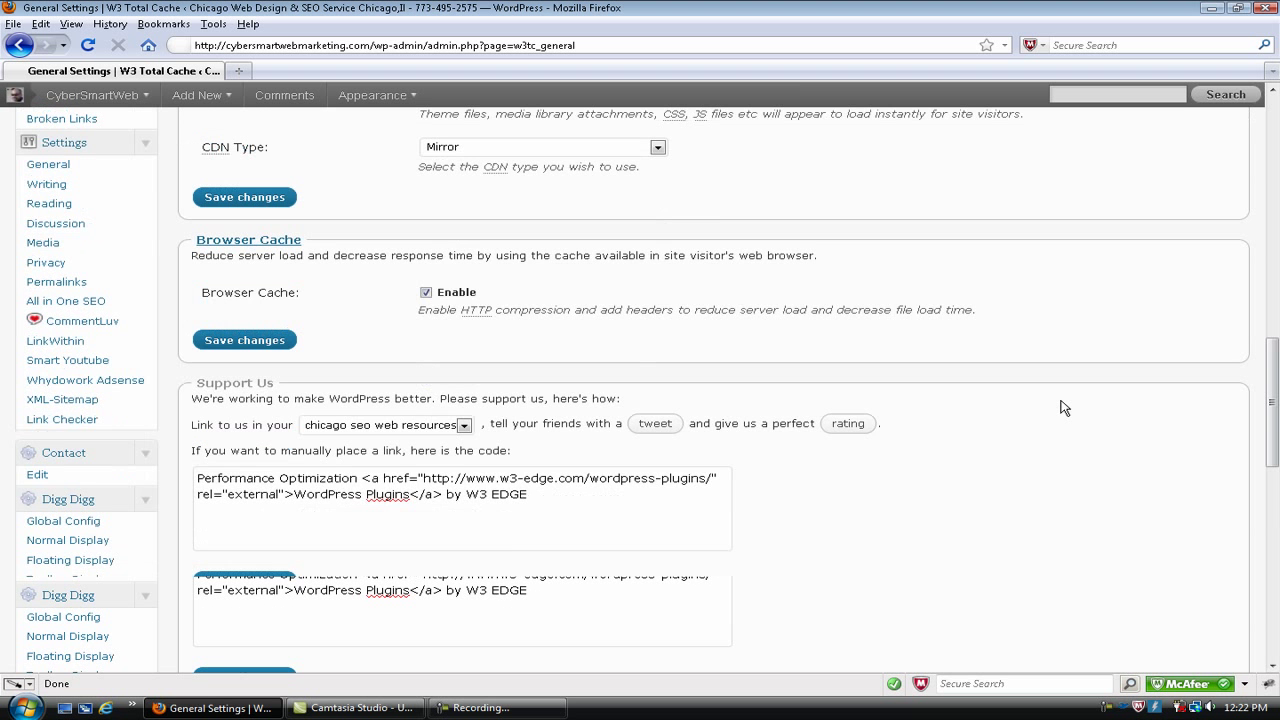
scroll(1063, 408, "up", 15)
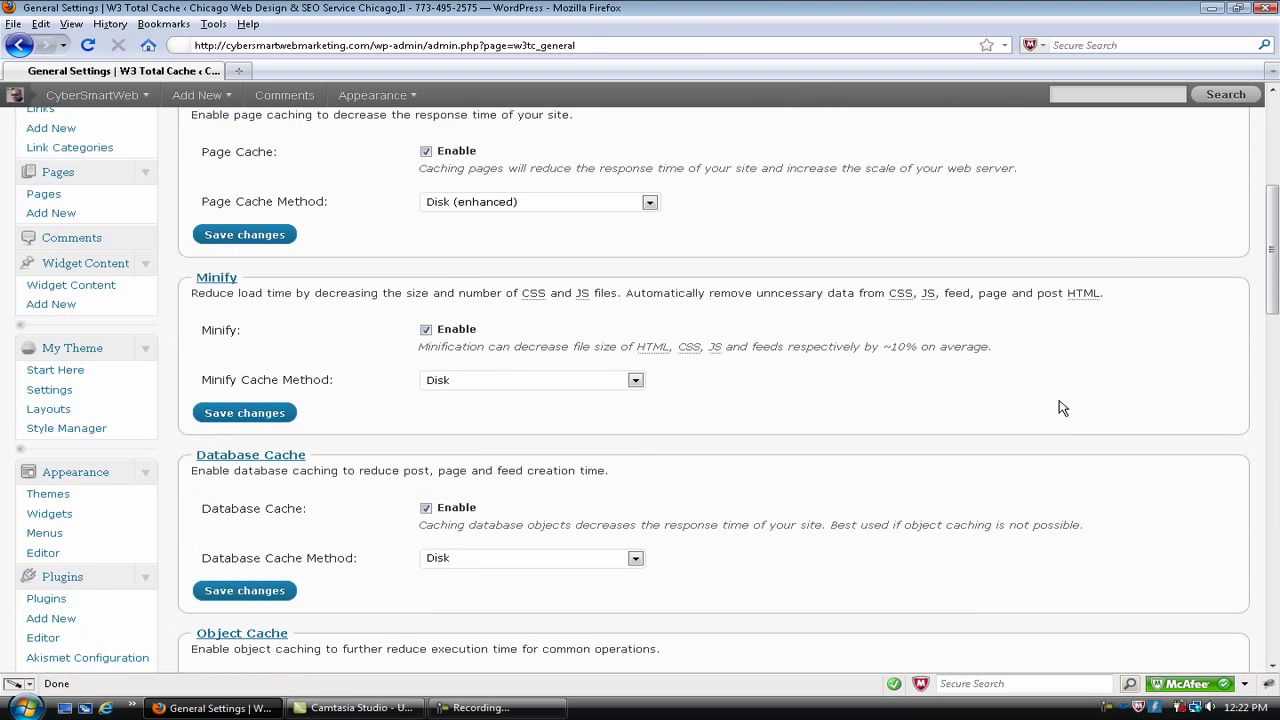
scroll(1060, 408, "up", 5)
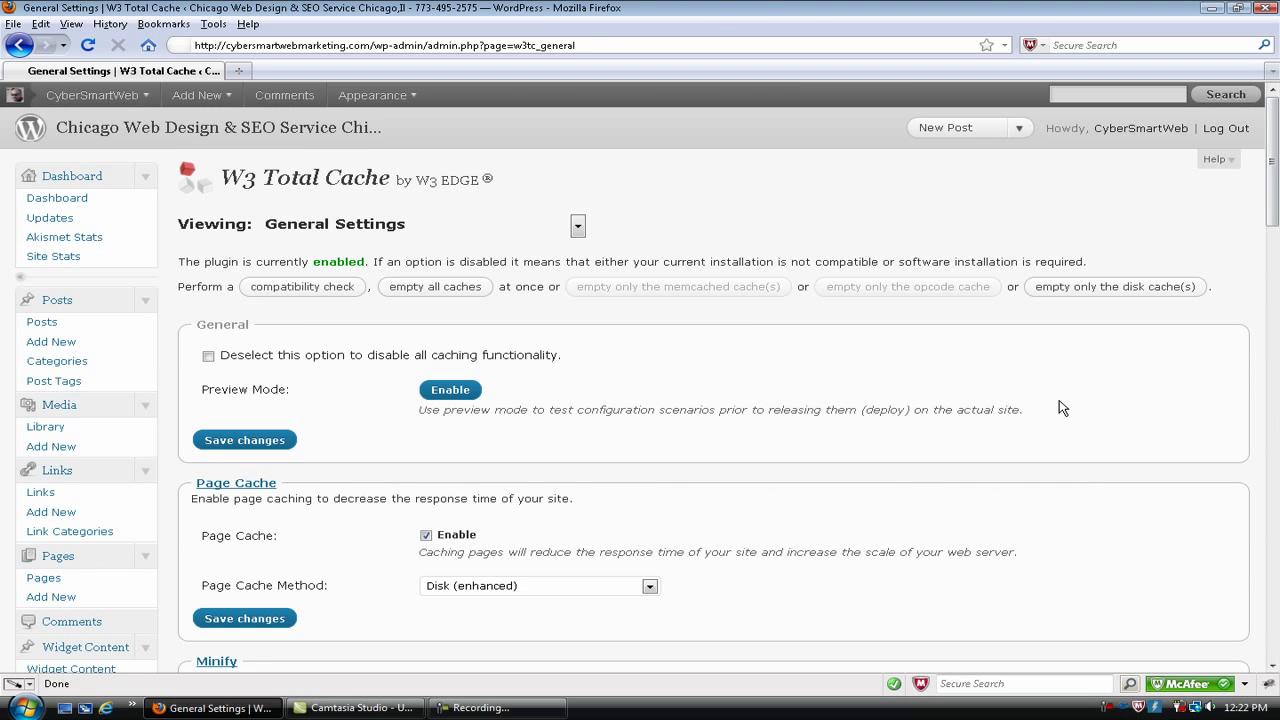
Open Page Cache Settings and review its general caching options and the start of its advanced options
left_click(577, 230)
left_click(531, 290)
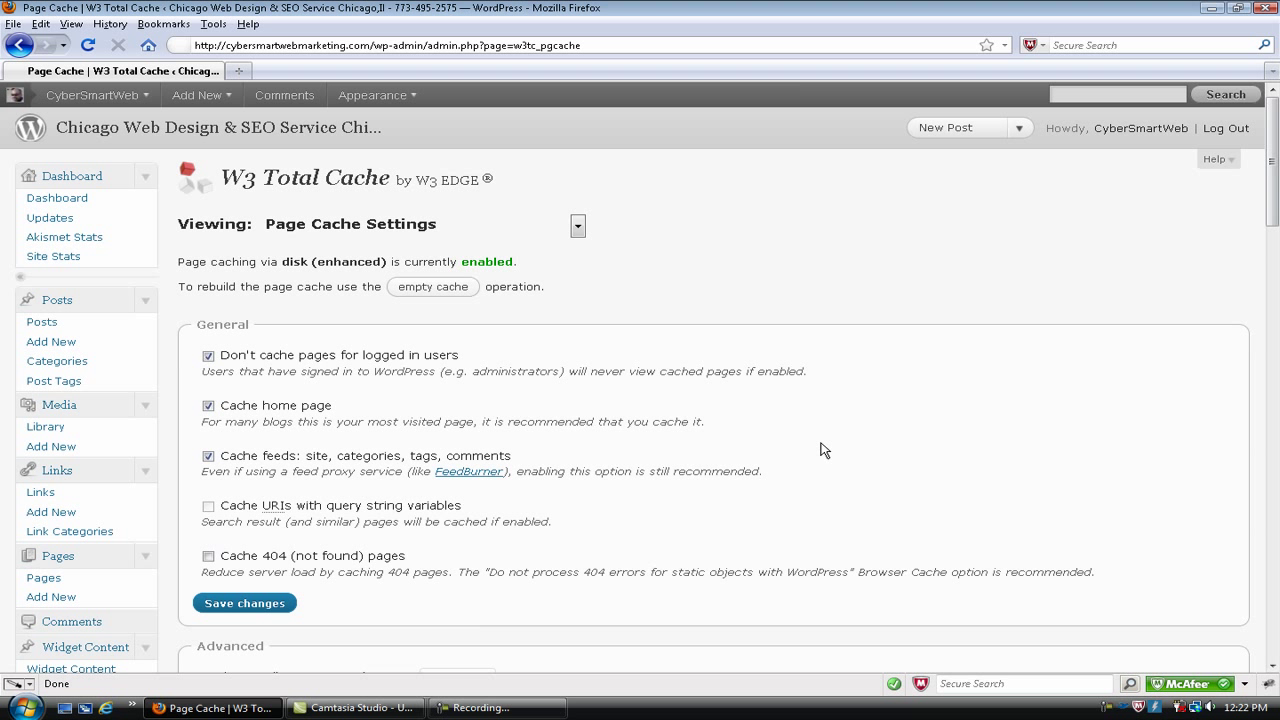
scroll(846, 450, "down", 4)
scroll(846, 450, "down", 2)
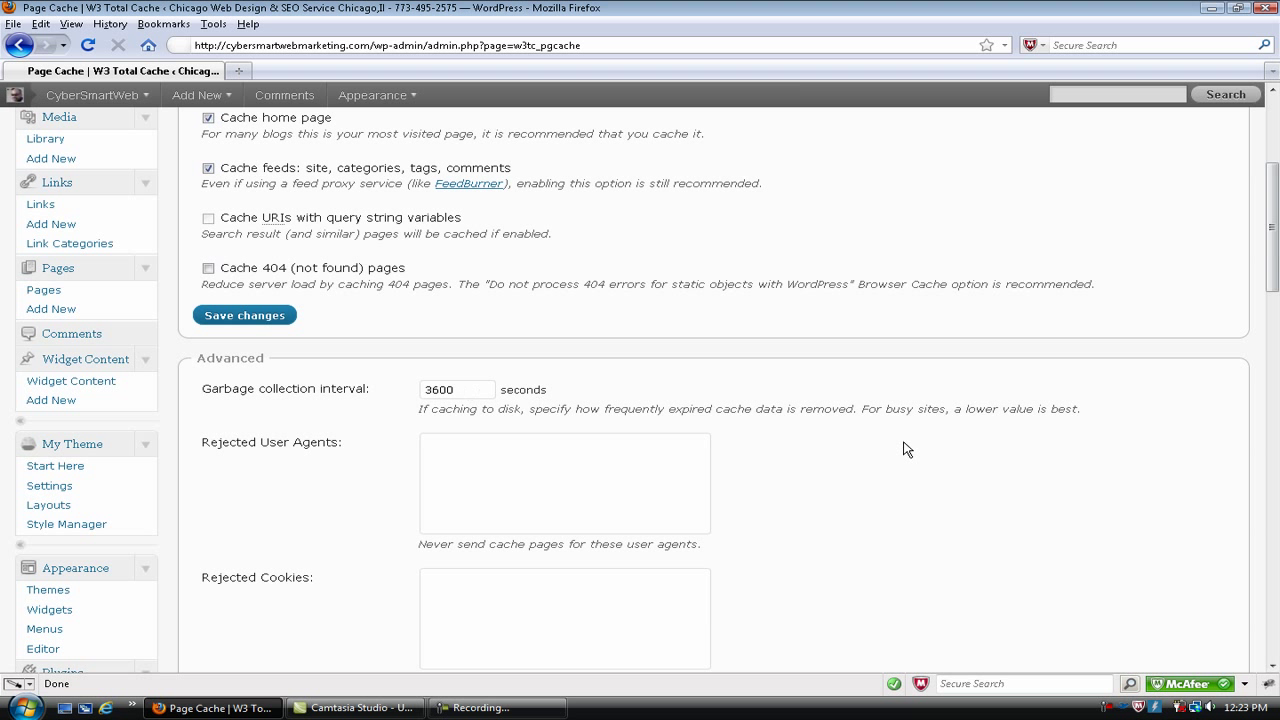
scroll(908, 449, "up", 4)
scroll(908, 449, "up", 2)
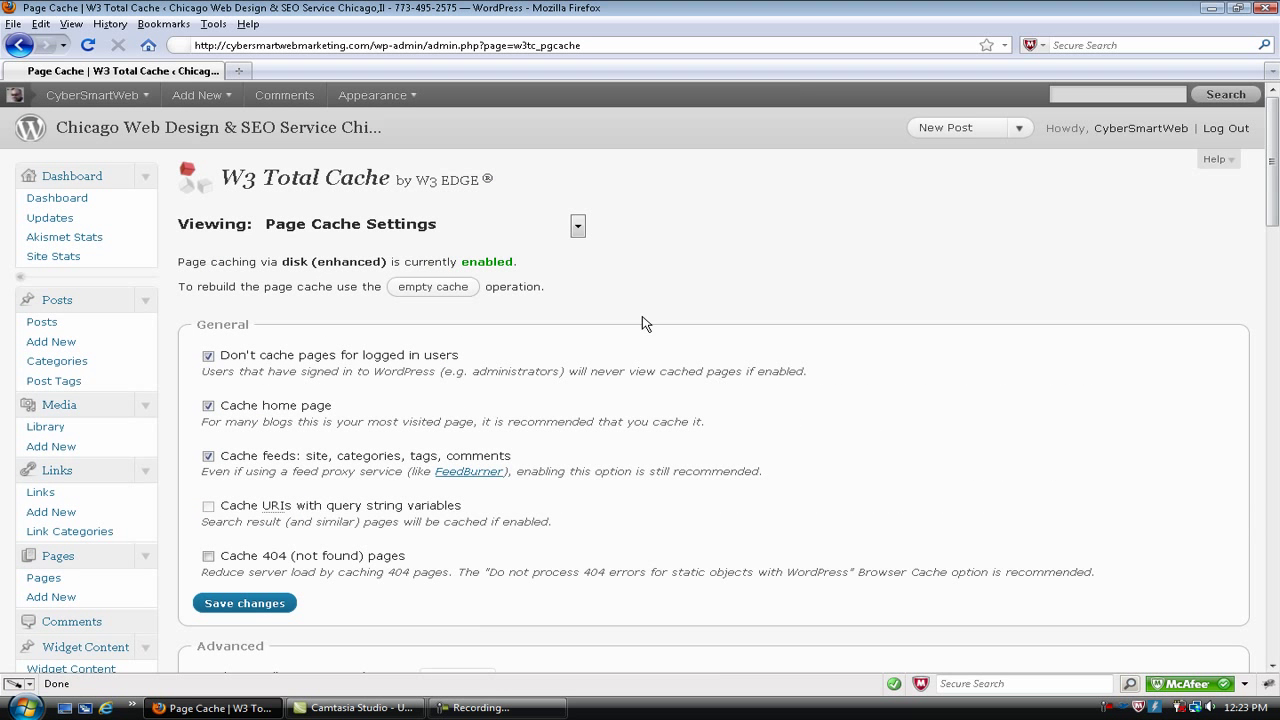
Open Minify Settings and review the HTML, JavaScript and Cascading Style Sheets minification options
left_click(577, 226)
left_click(400, 278)
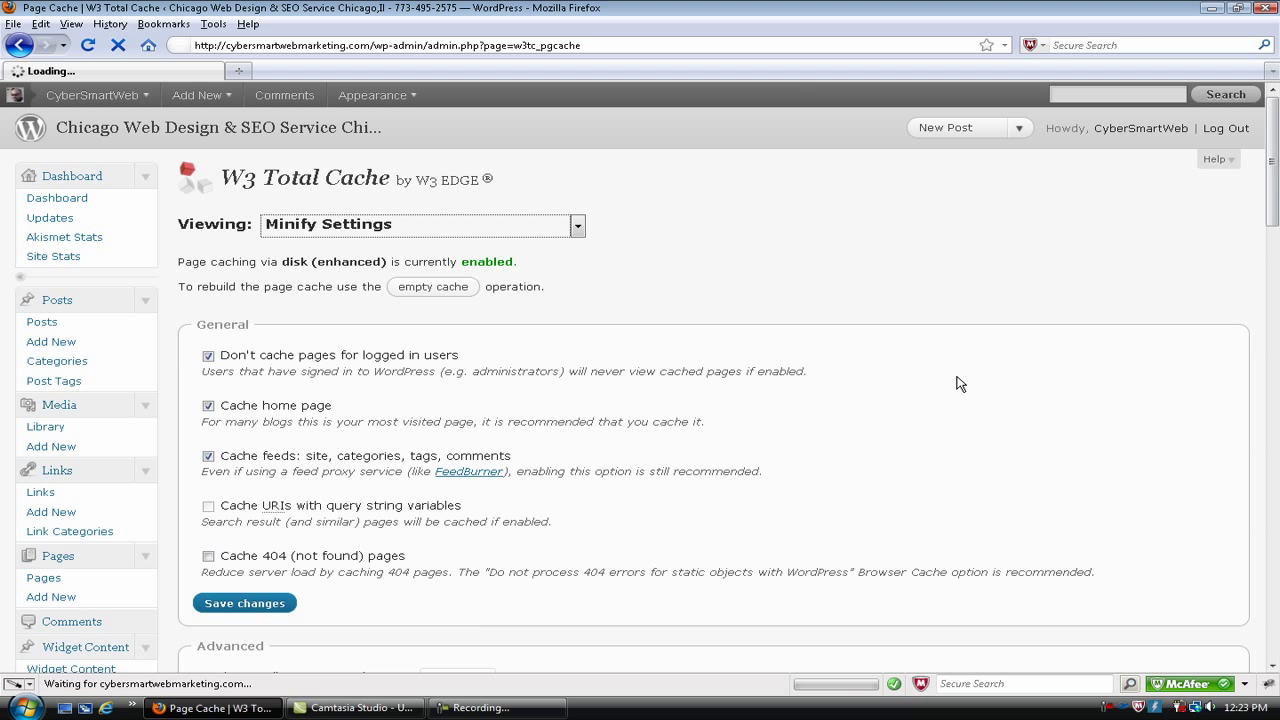
scroll(860, 440, "down", 6)
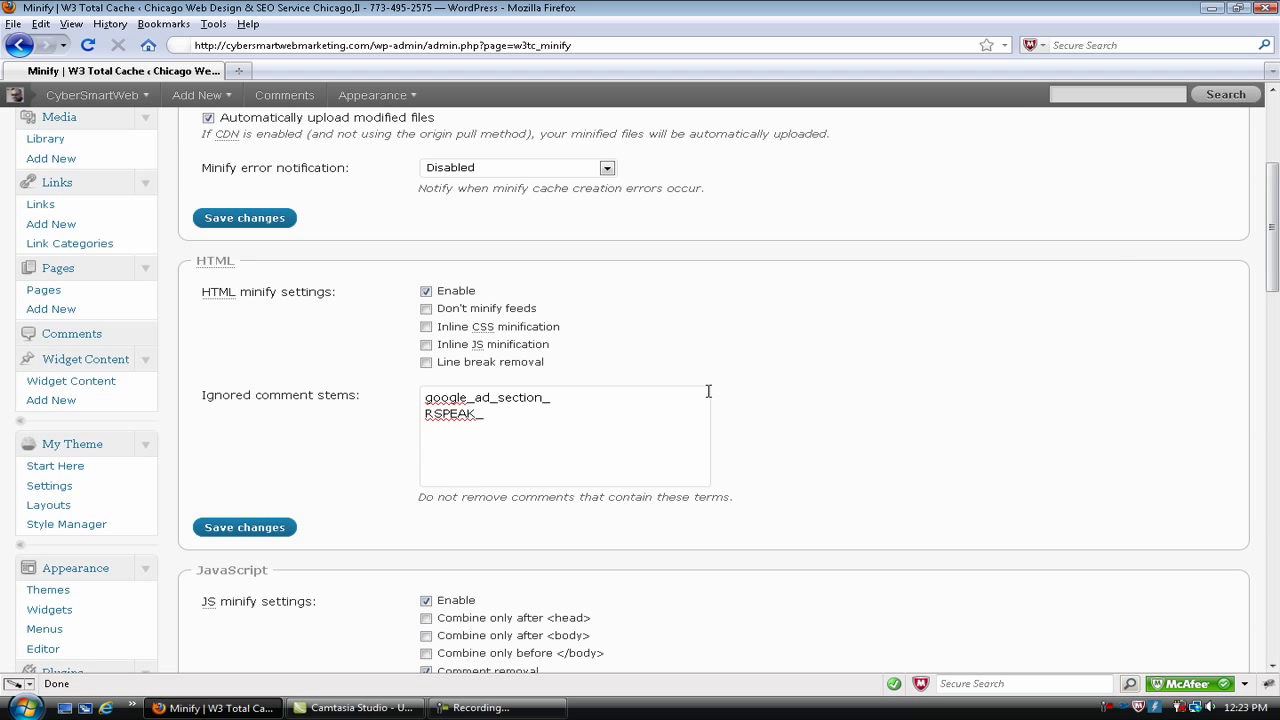
scroll(364, 390, "down", 2)
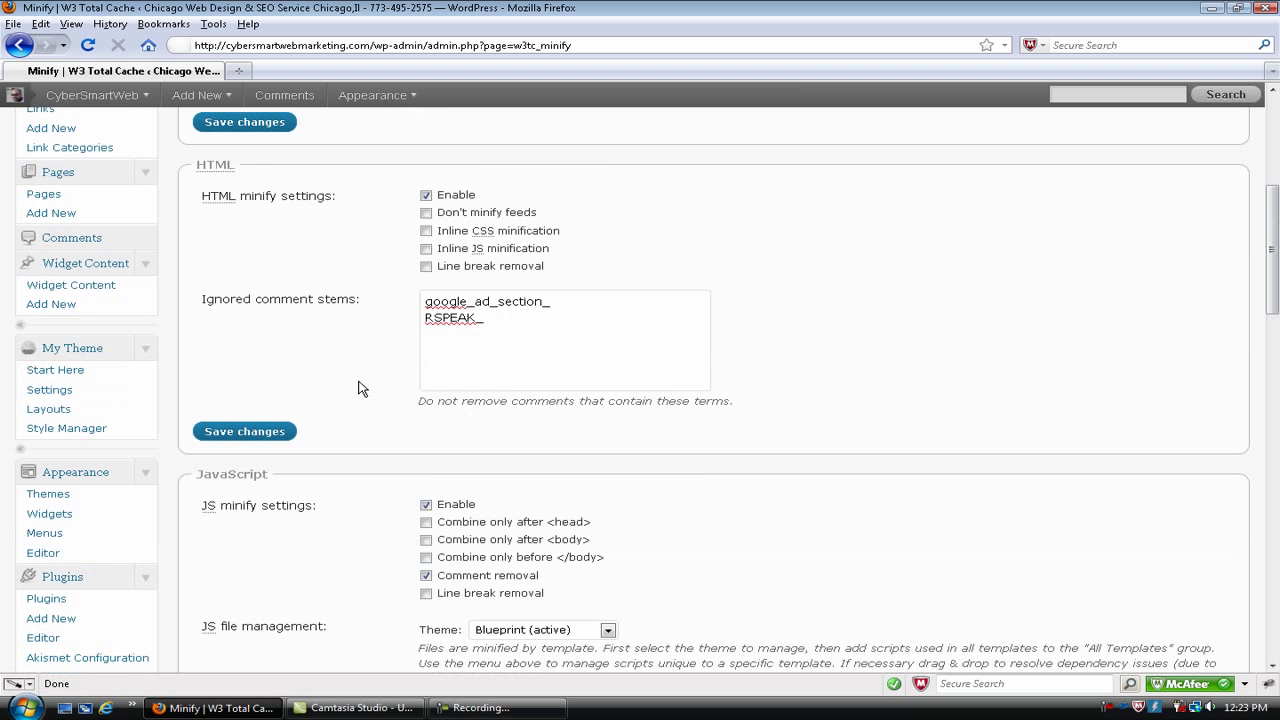
scroll(364, 390, "down", 2)
scroll(364, 392, "down", 2)
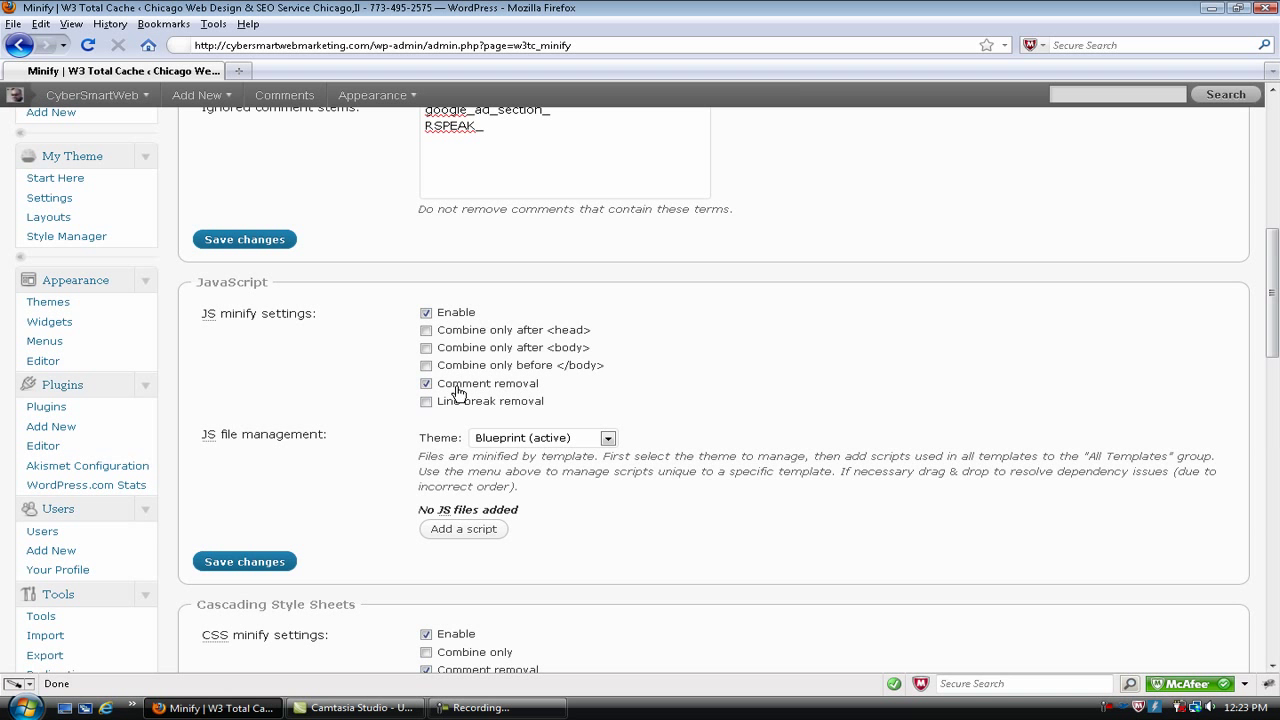
scroll(440, 392, "down", 6)
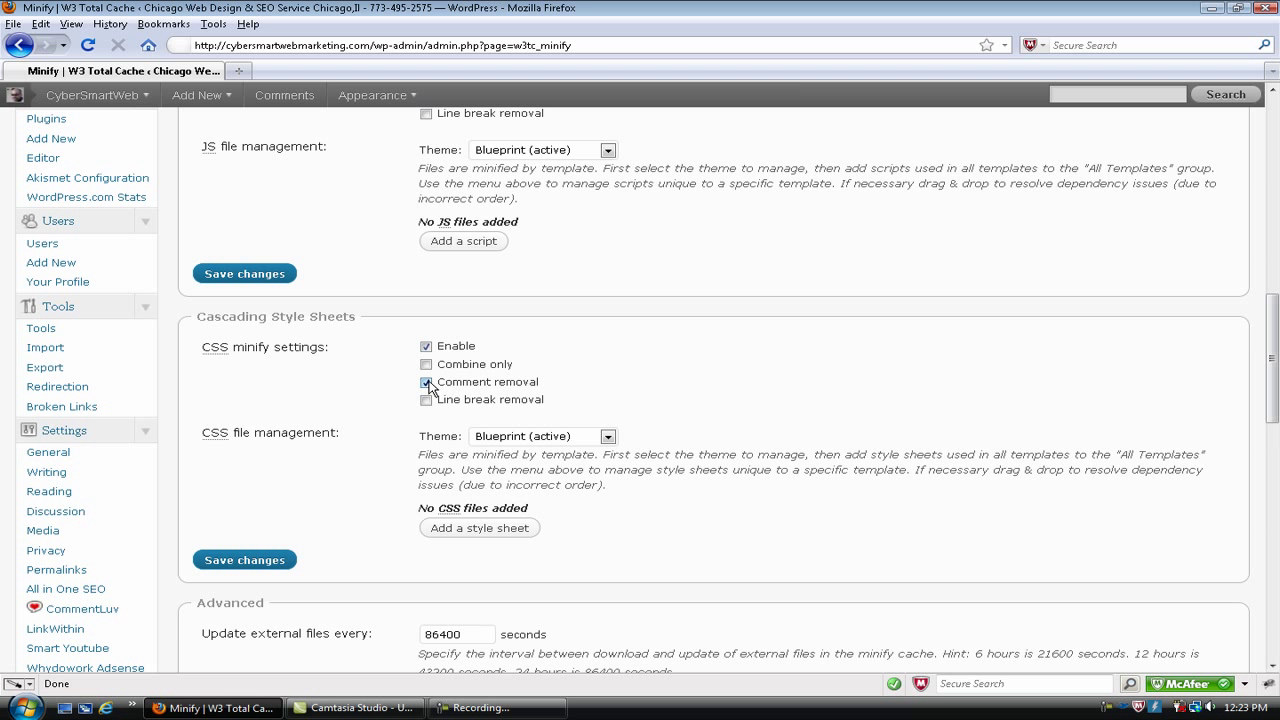
scroll(402, 391, "down", 2)
scroll(399, 390, "down", 2)
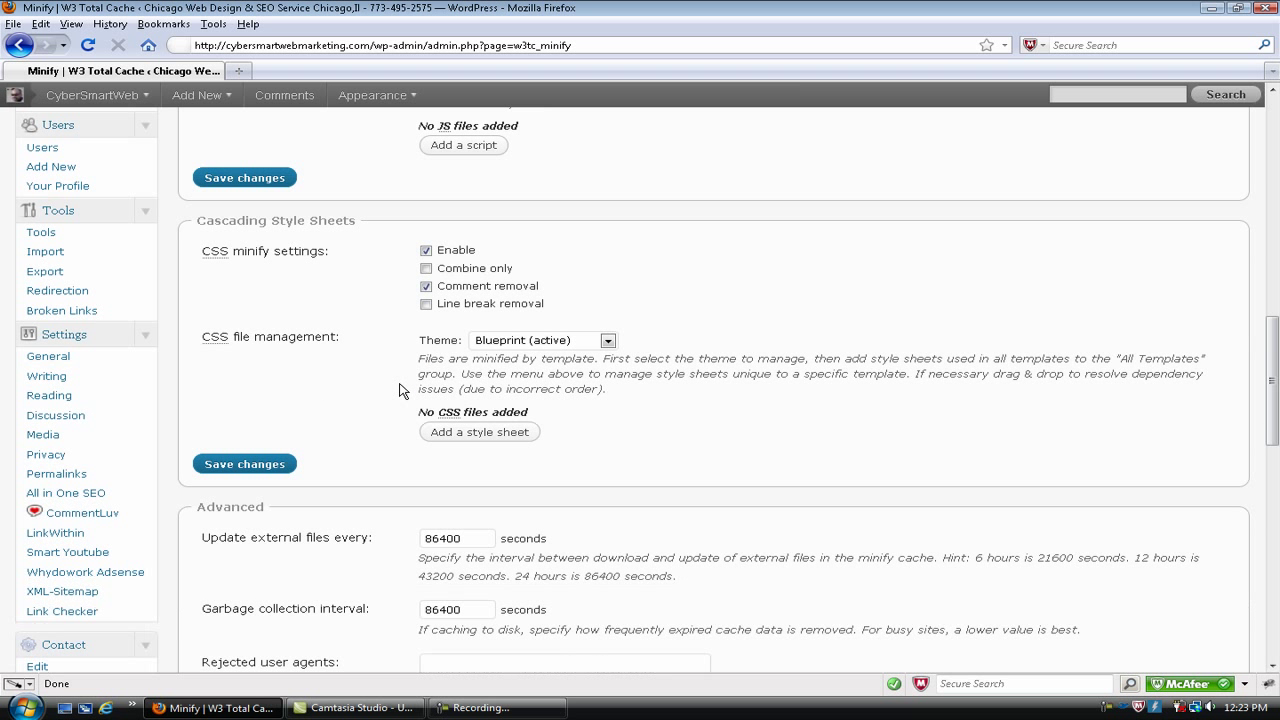
scroll(399, 390, "up", 10)
Open Database Cache Settings and review the logged-in user option, cache lifetime, garbage collection interval and ignored query stems
left_click(428, 222)
left_click(457, 326)
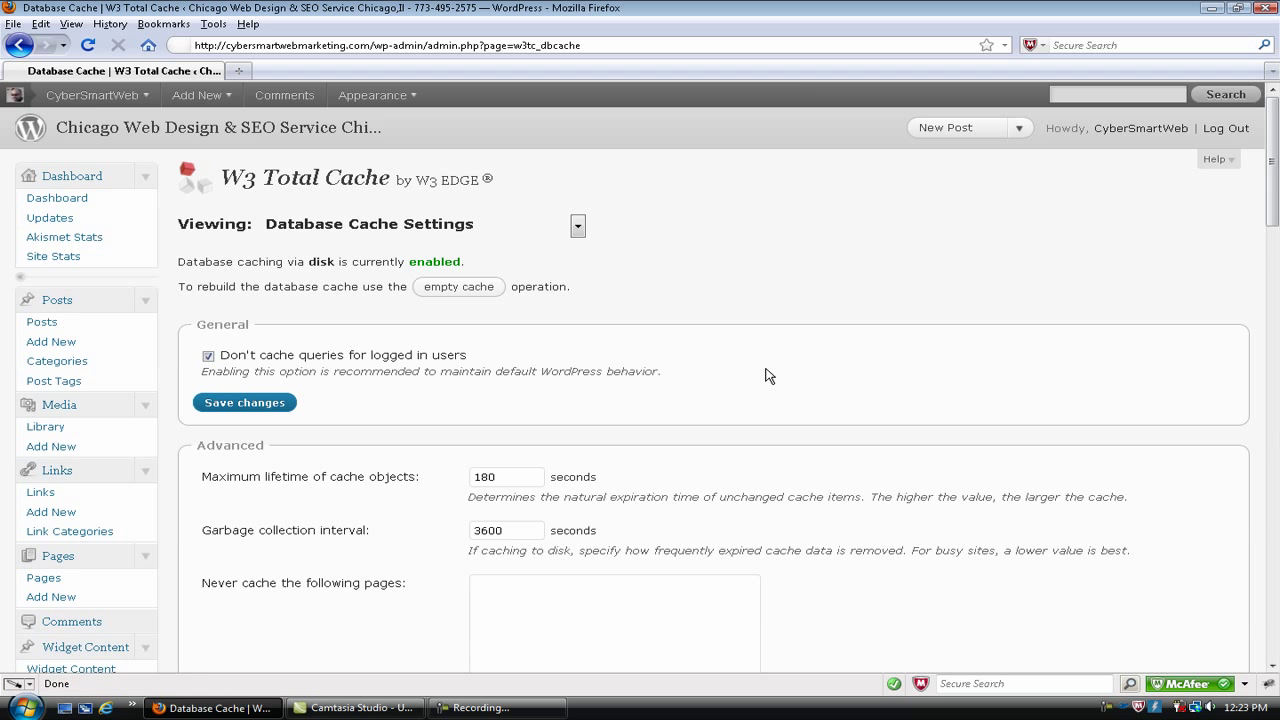
scroll(737, 380, "down", 2)
scroll(737, 380, "down", 6)
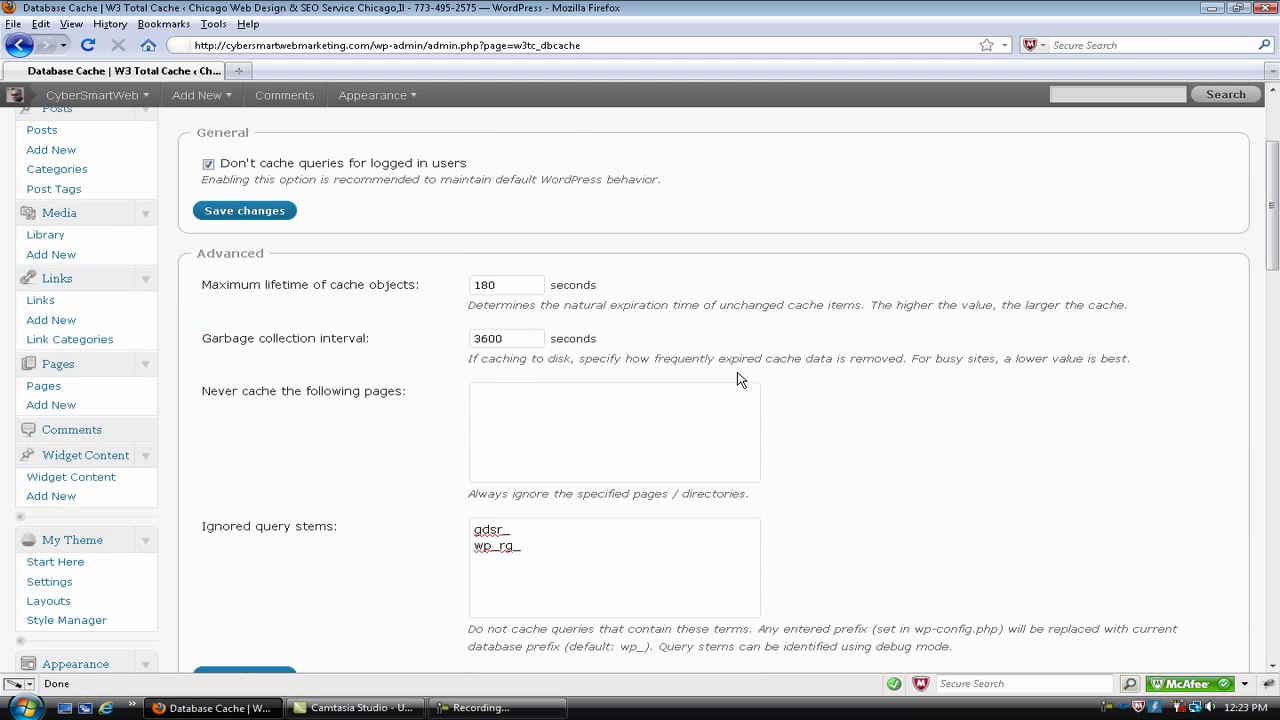
scroll(737, 380, "up", 8)
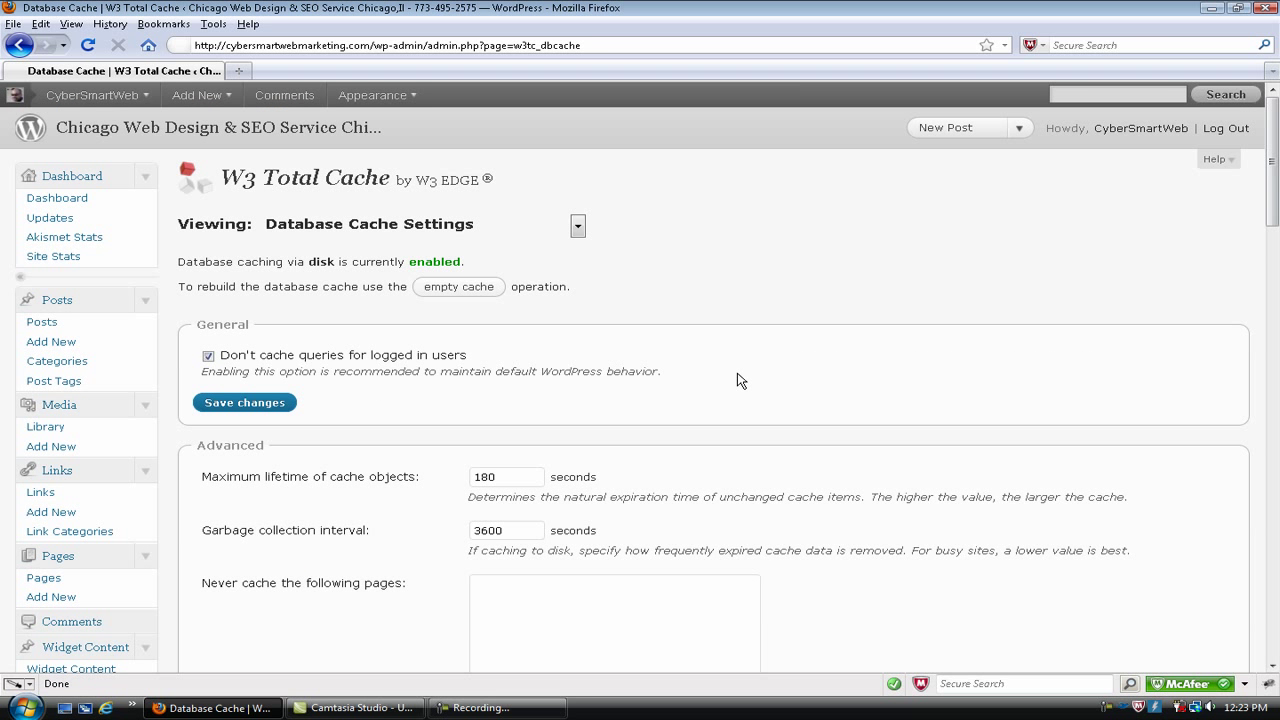
Open Object Cache Settings and review the general option, cache lifetime, garbage collection interval and global groups
left_click(578, 227)
left_click(533, 347)
scroll(818, 344, "down", 4)
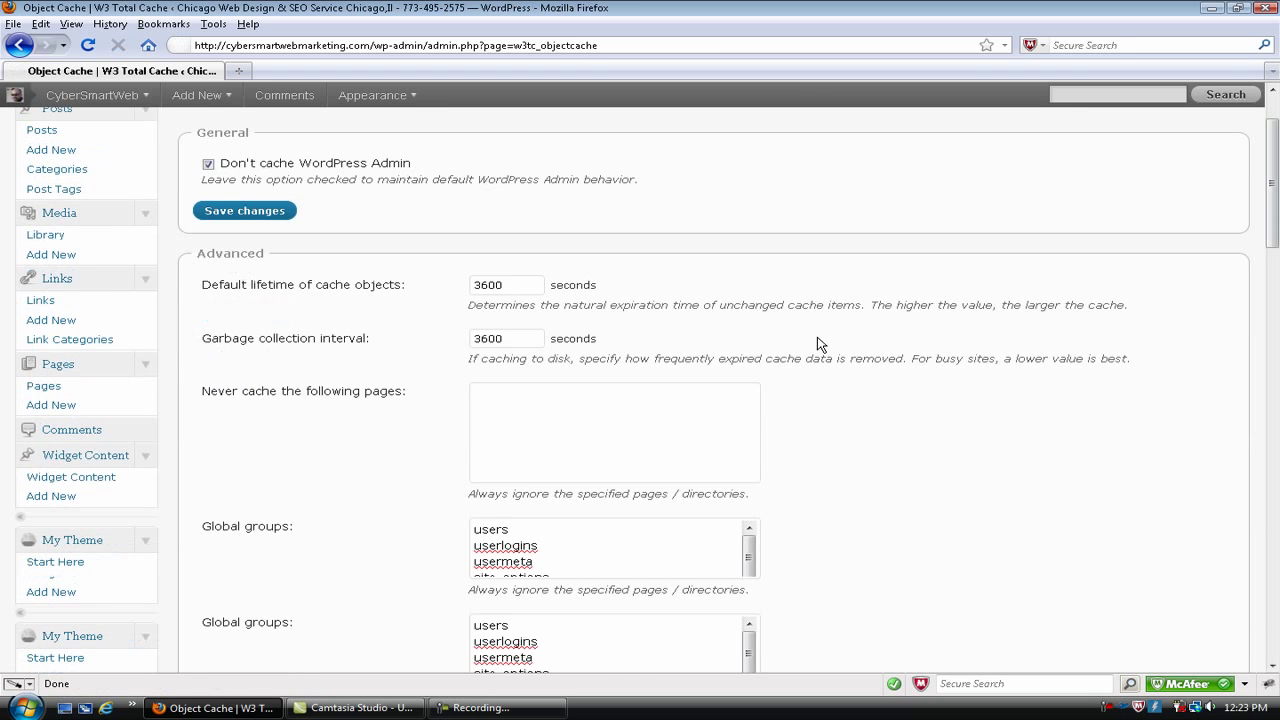
scroll(818, 344, "down", 6)
scroll(800, 360, "up", 10)
Open Browser Cache Settings and review the cache policies for general use, CSS and JavaScript, HTML, and media and other files
left_click(578, 227)
left_click(360, 366)
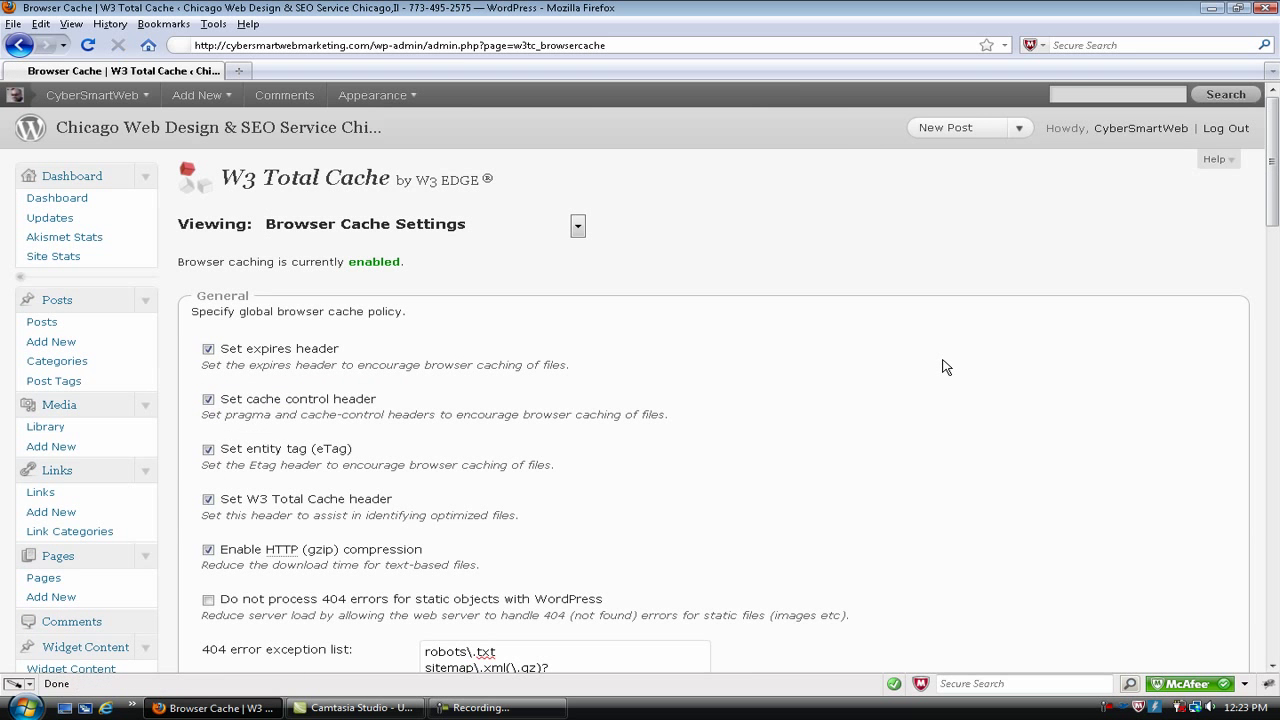
scroll(946, 367, "down", 10)
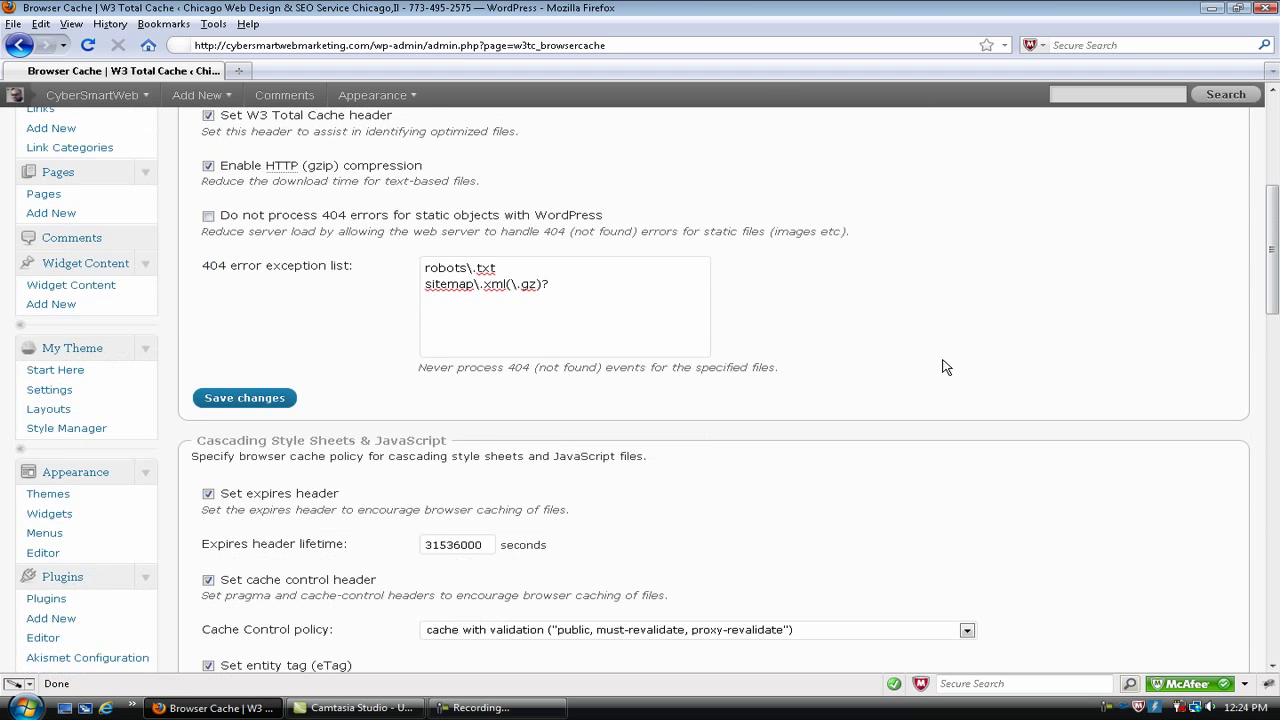
scroll(943, 363, "down", 2)
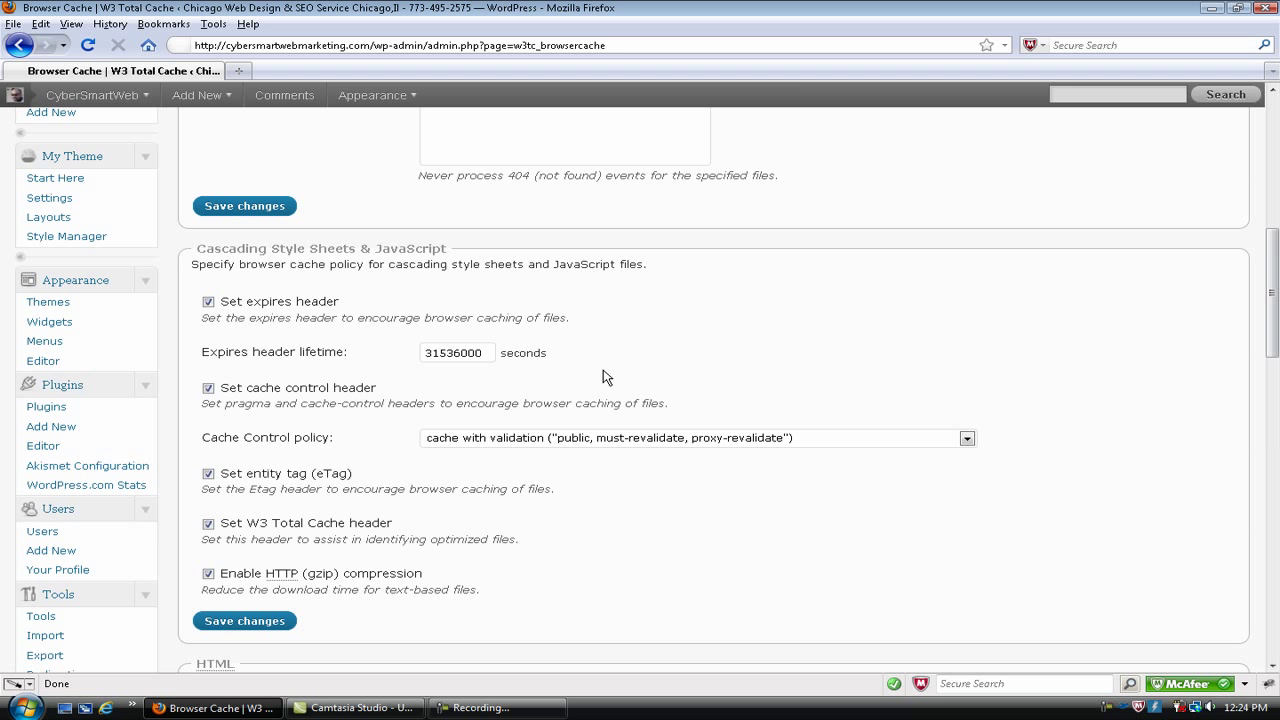
scroll(1027, 417, "down", 2)
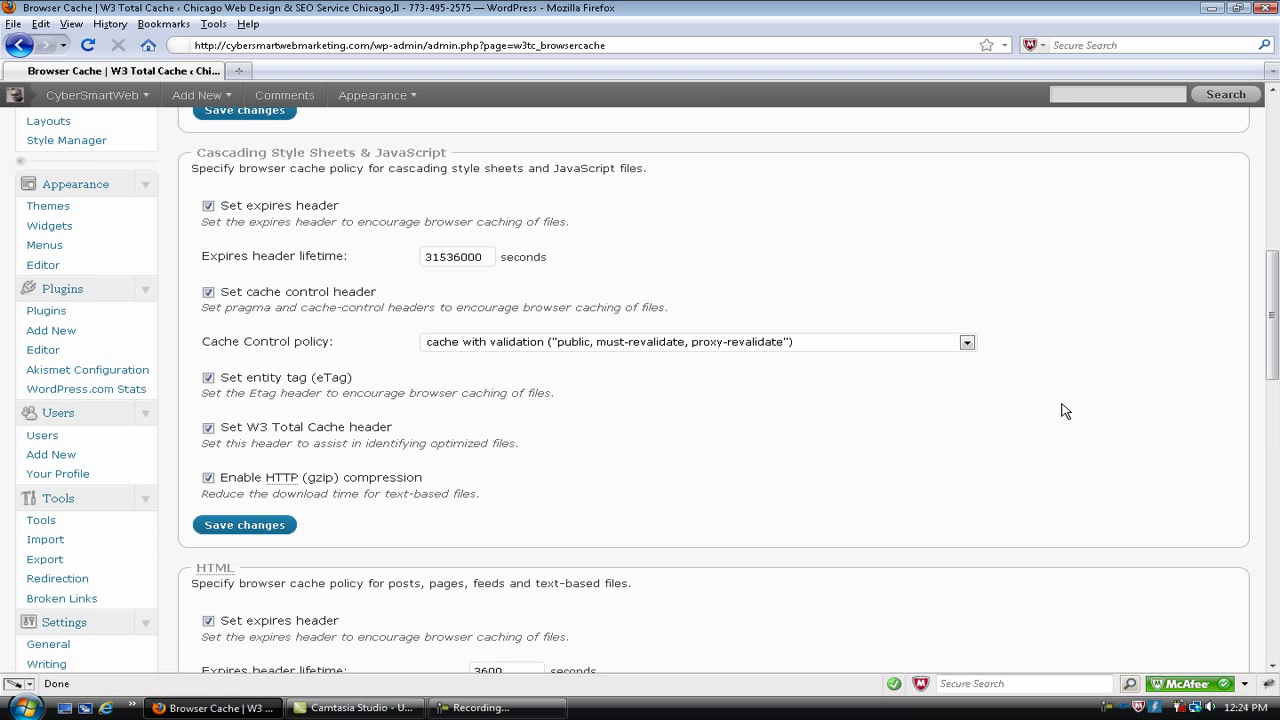
scroll(1065, 411, "down", 2)
scroll(1065, 411, "down", 4)
scroll(1065, 411, "up", 4)
scroll(1065, 411, "down", 12)
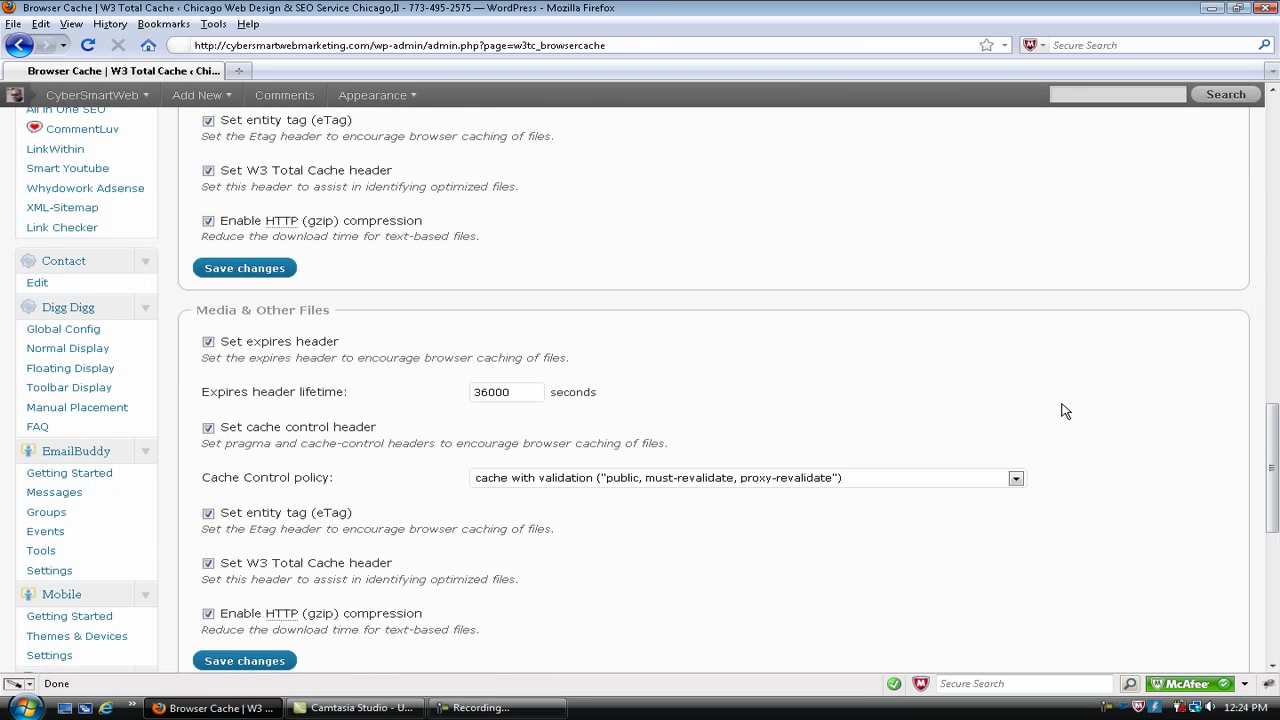
scroll(1065, 411, "down", 4)
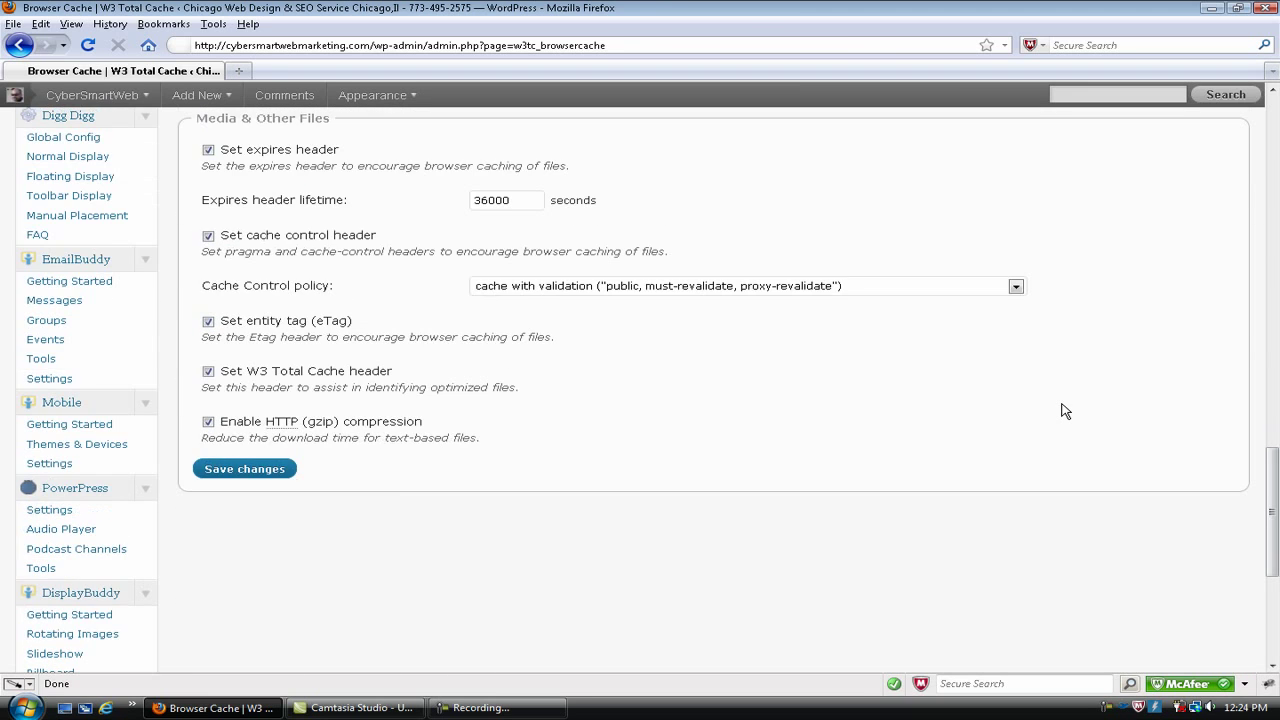
scroll(1065, 411, "up", 20)
scroll(1065, 411, "up", 4)
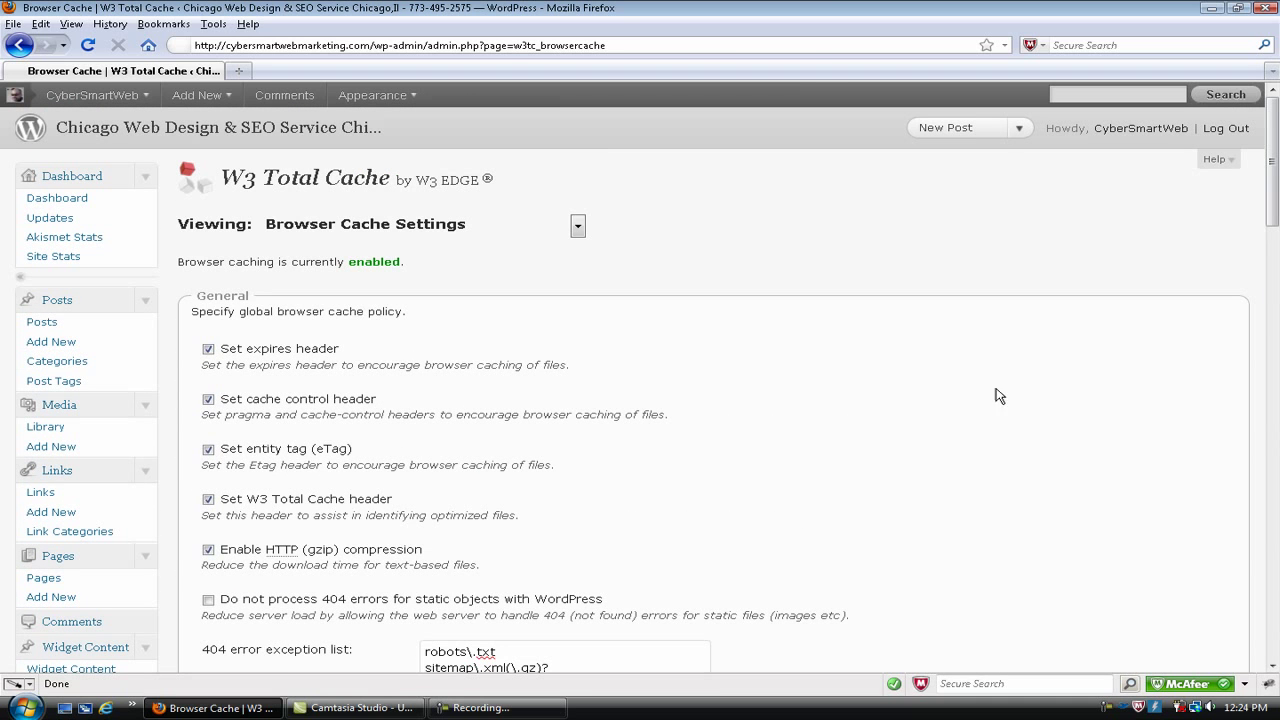
View the User Agent Groups Settings, and open the Content Delivery Network (CDN) Settings to review which files are hosted
left_click(578, 228)
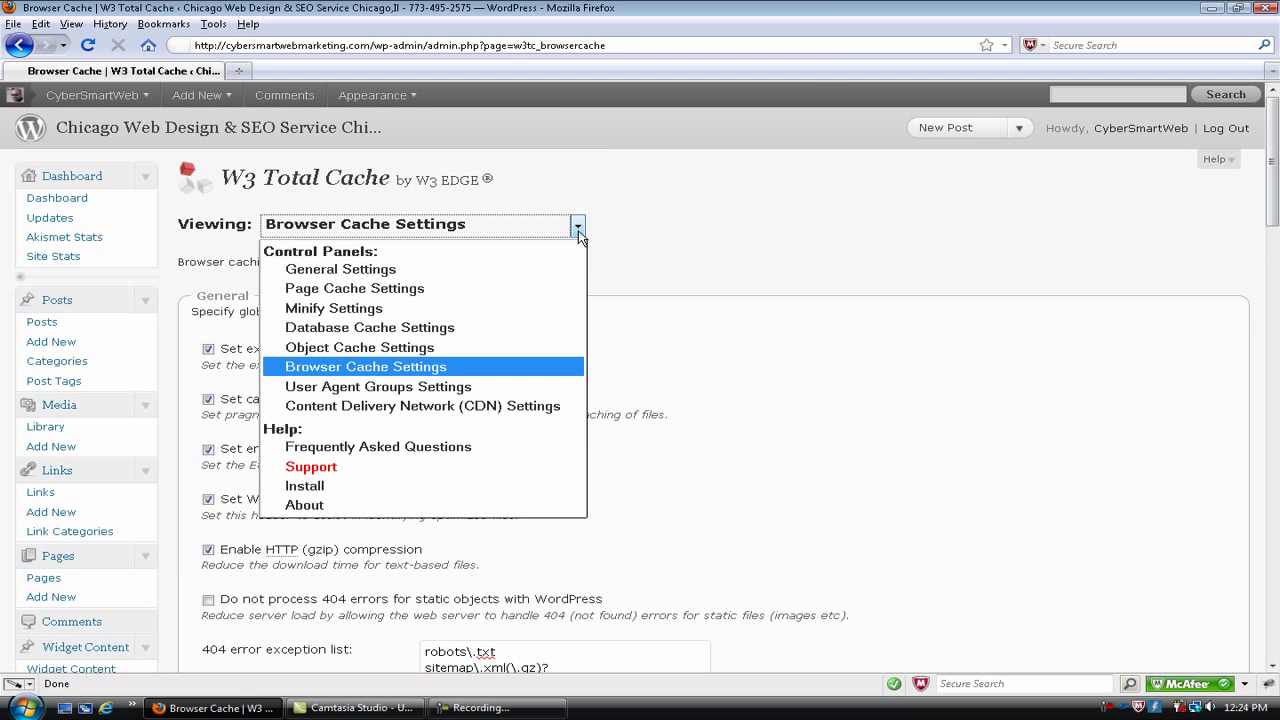
left_click(514, 384)
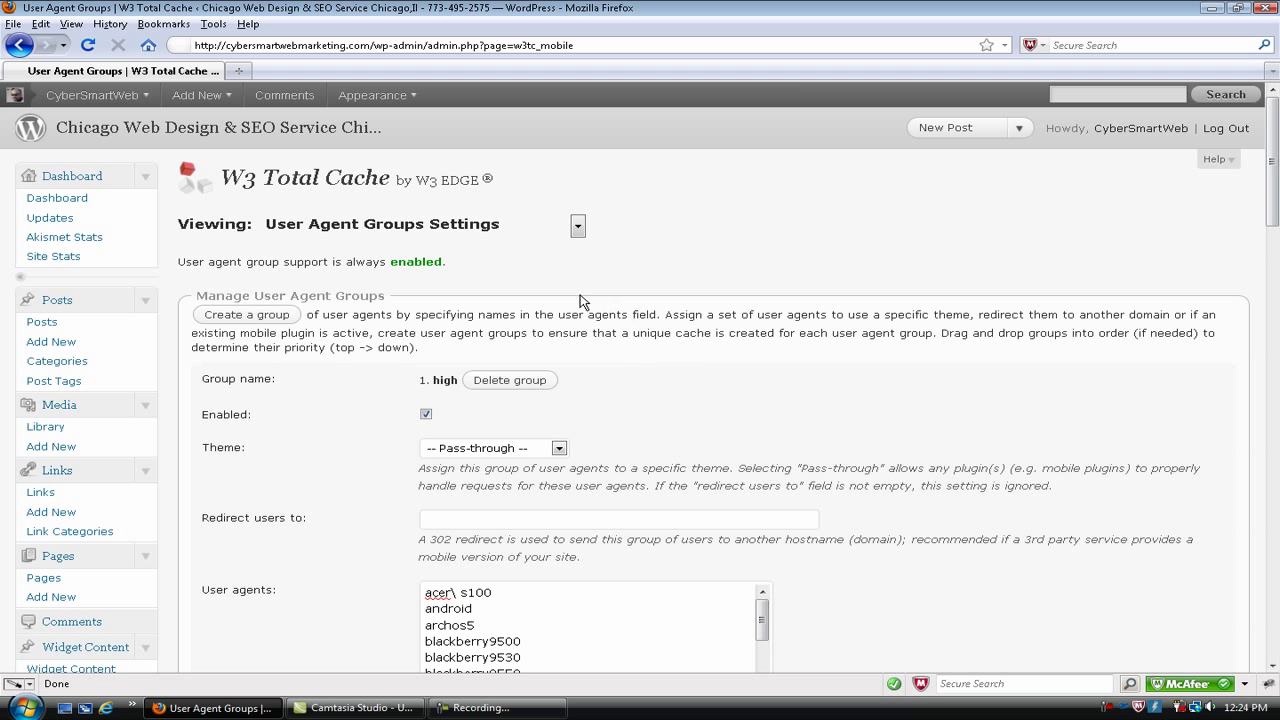
left_click(578, 228)
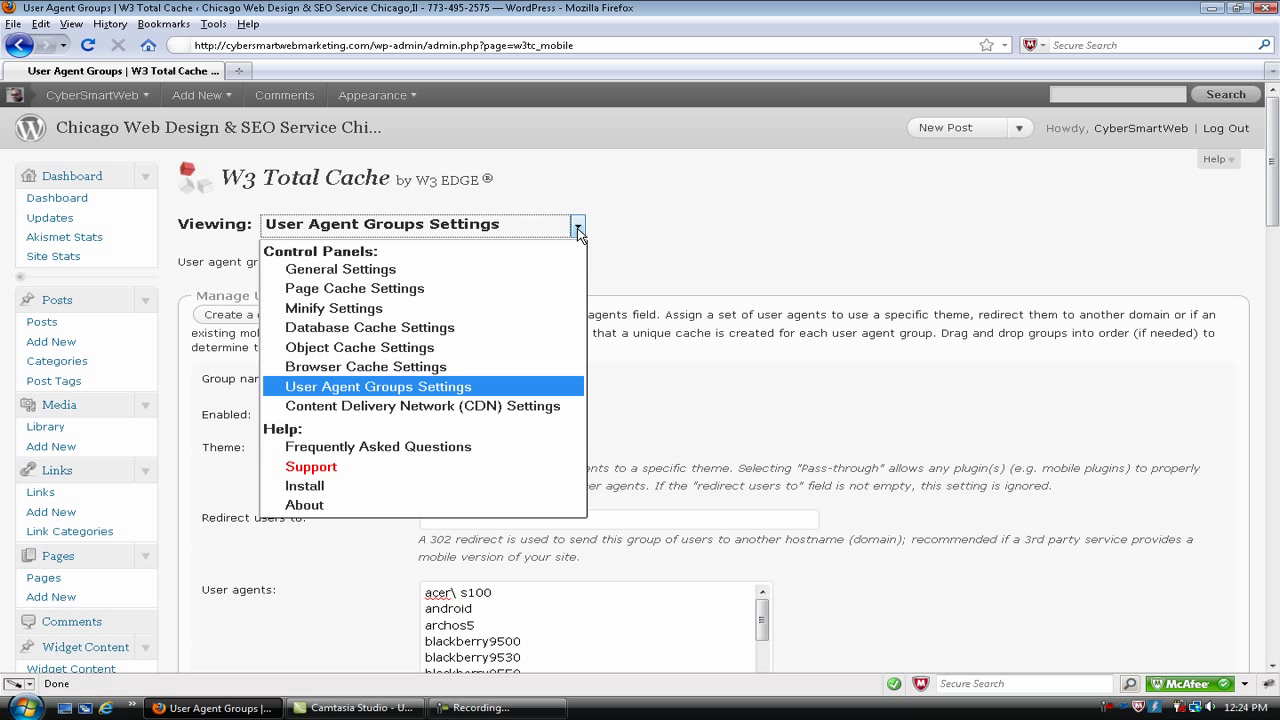
left_click(520, 408)
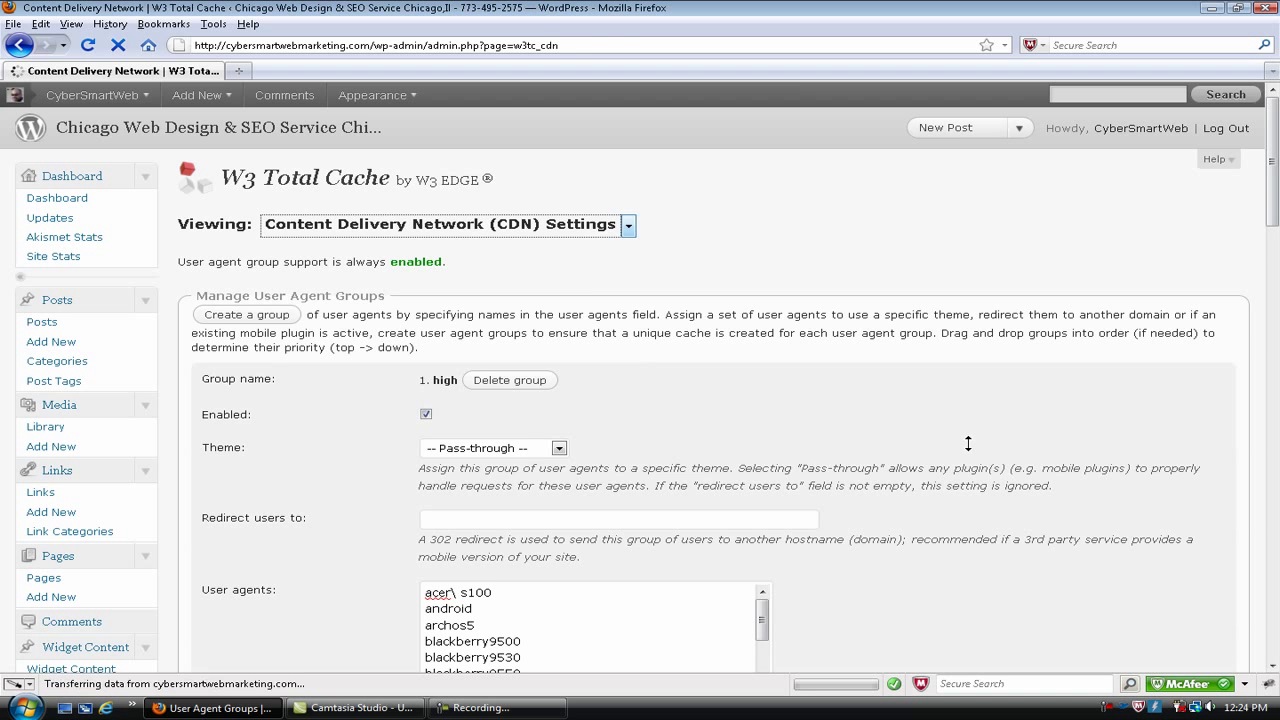
scroll(1005, 441, "down", 2)
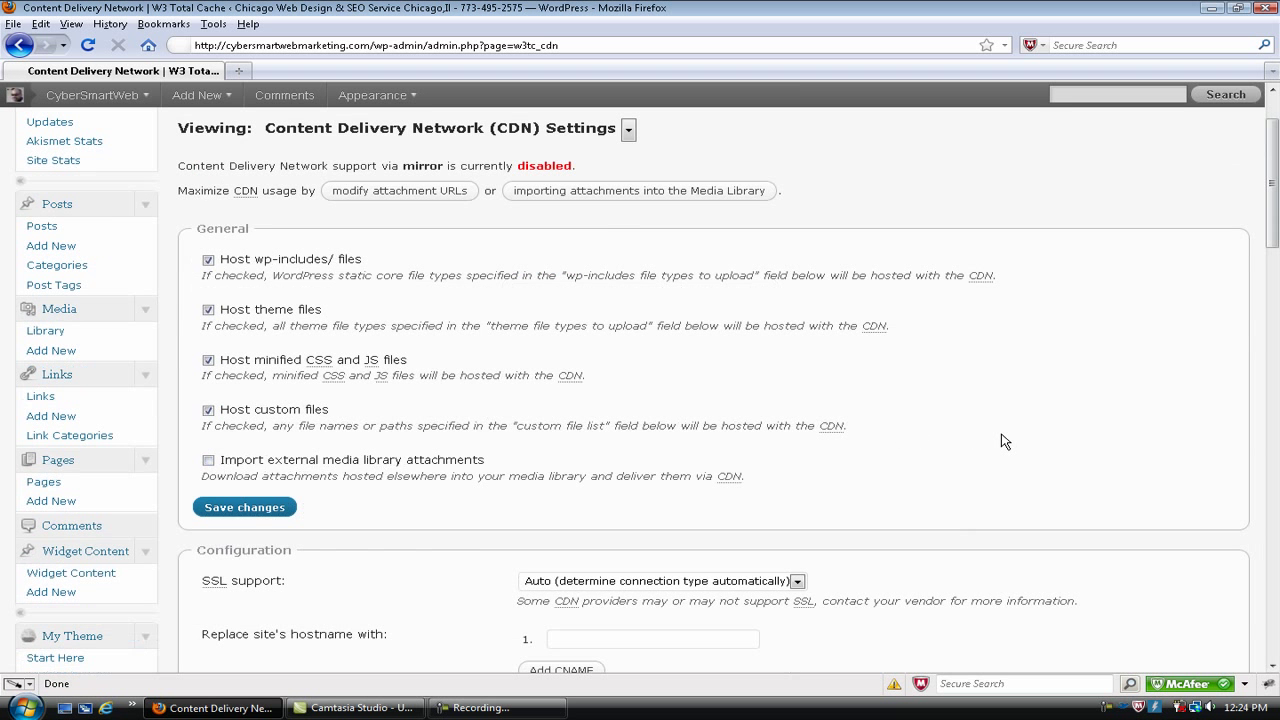
scroll(1005, 441, "up", 2)
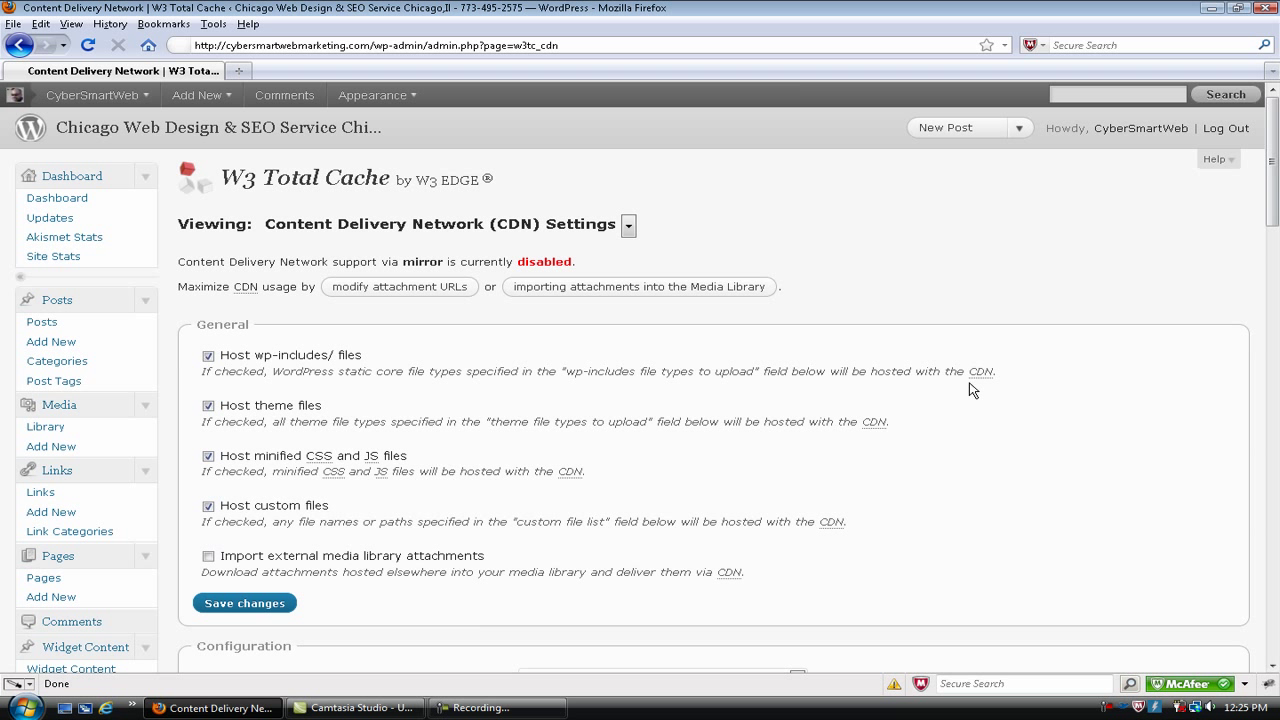
Switch from the CDN settings back to the Database Cache Settings page
left_click(628, 227)
left_click(559, 330)
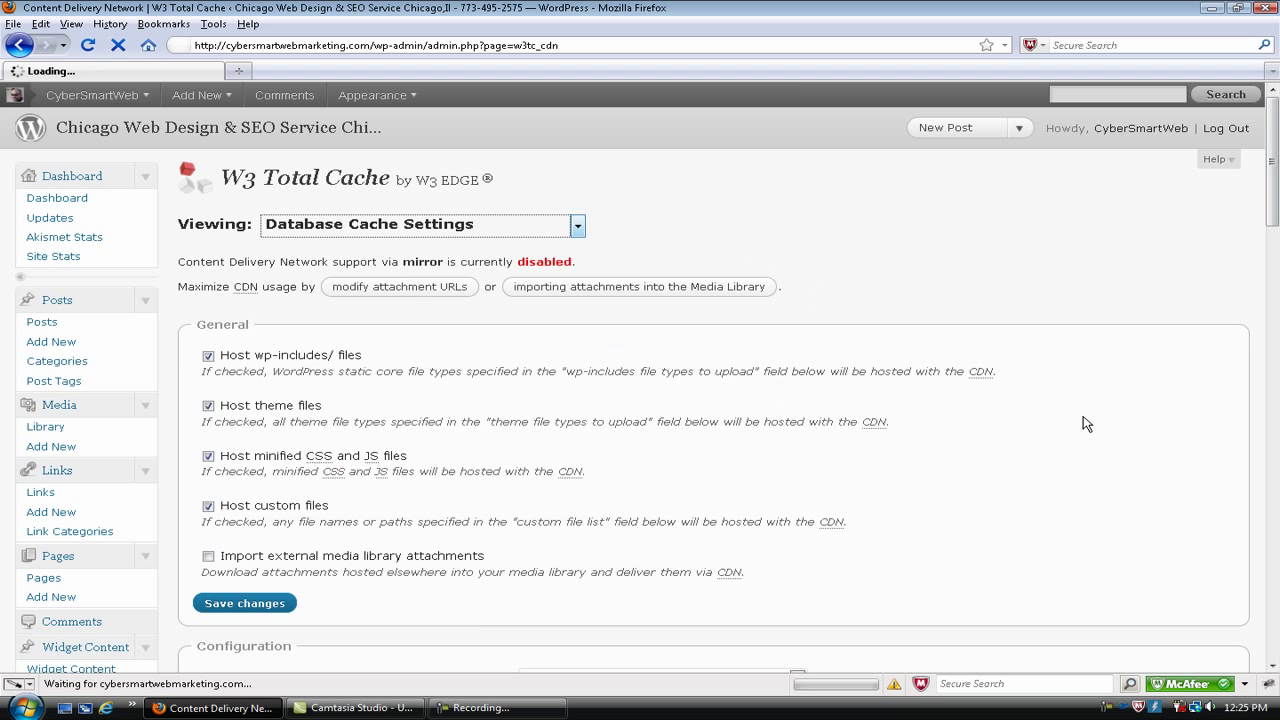